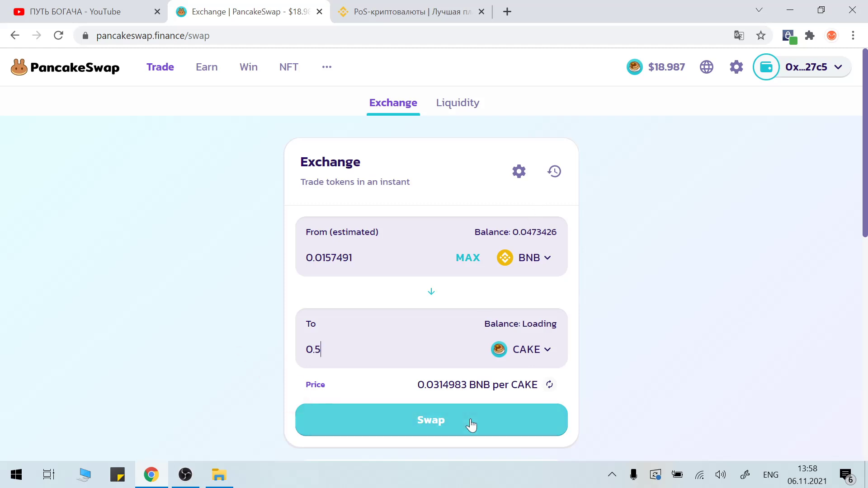
# Swap BNB for 0.5 CAKE, confirming the swap and approving its transaction in the MetaMask wallet
pyautogui.click(471, 422)
pyautogui.click(430, 392)
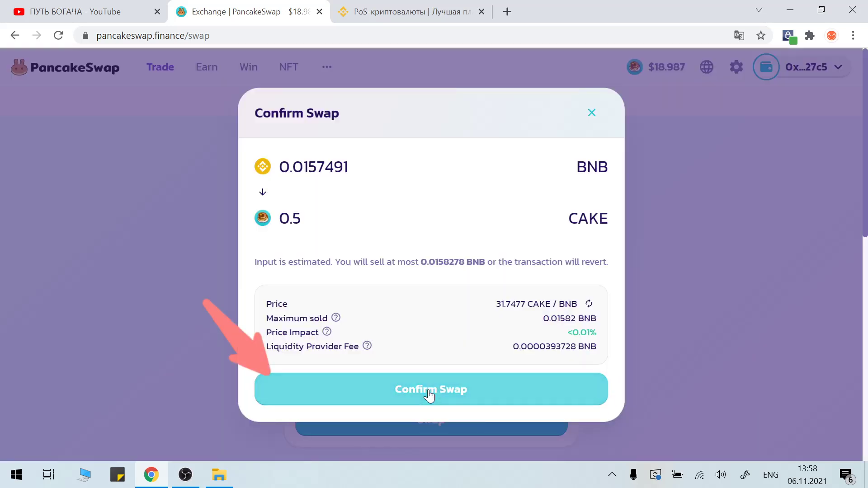
pyautogui.scroll(-2, 768, 294)
pyautogui.click(799, 375)
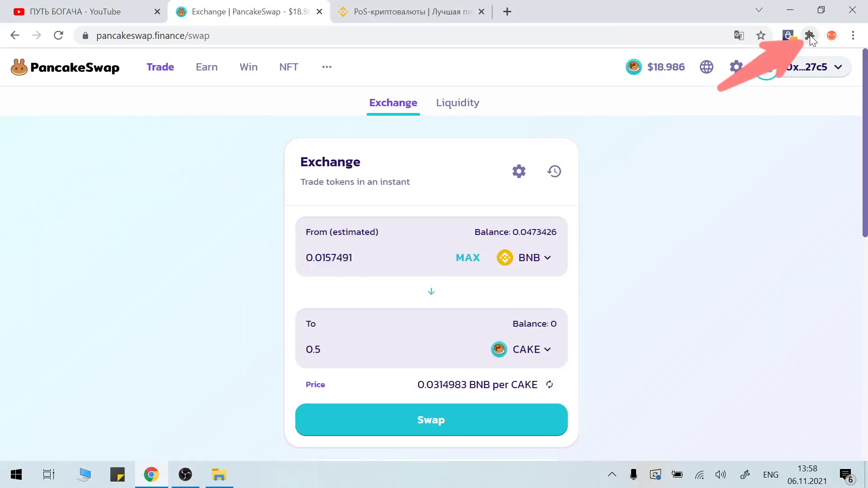
# Pin the MetaMask extension in the browser, open the wallet and expand it to a full-page view
pyautogui.click(810, 34)
pyautogui.click(658, 265)
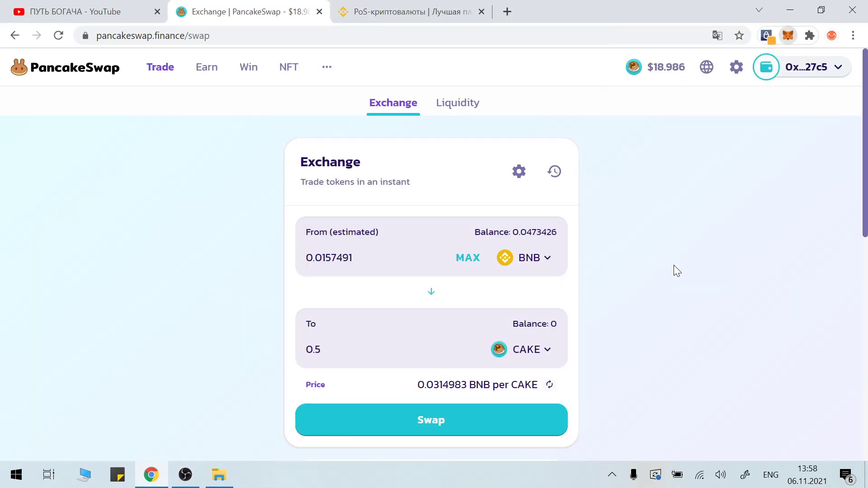
pyautogui.hotkey('alt', 'shift', 'm')
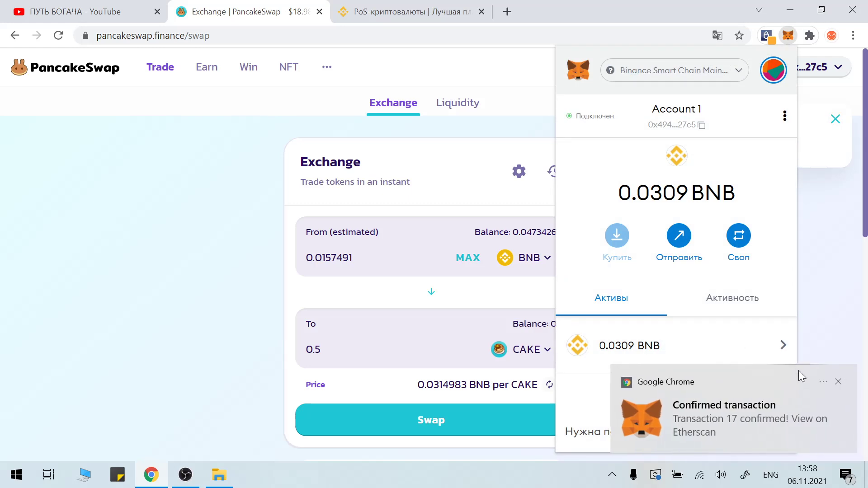
pyautogui.click(838, 382)
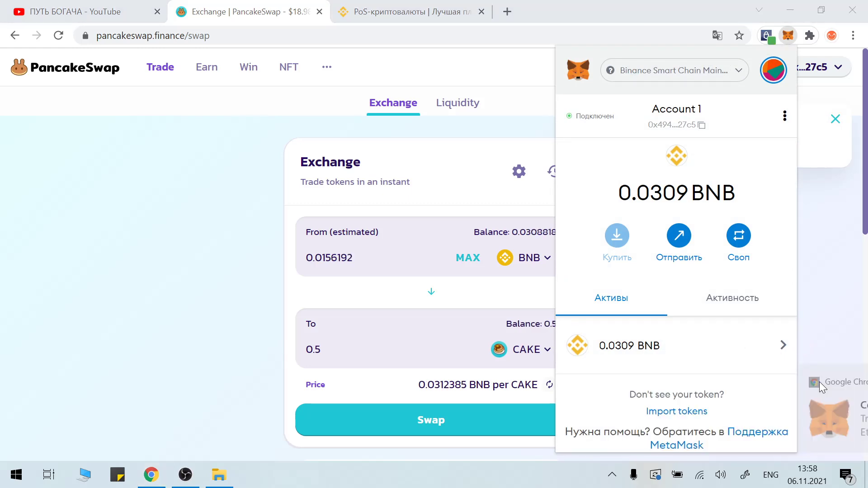
pyautogui.scroll(-1, 697, 407)
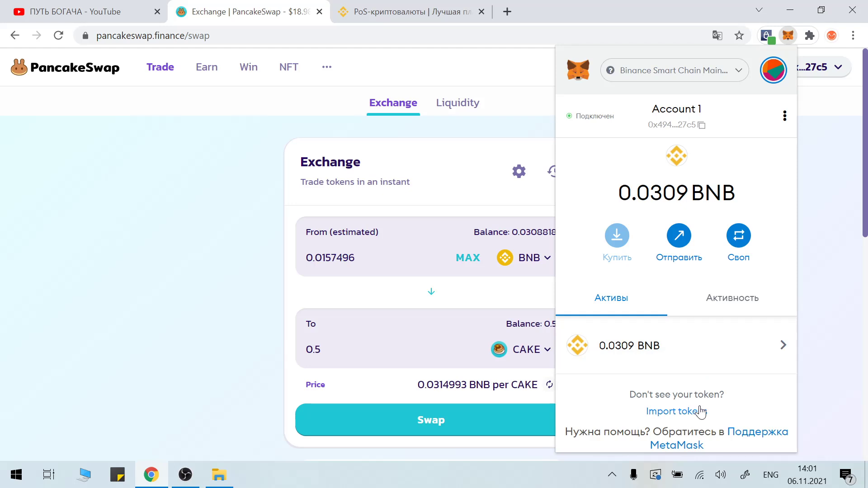
pyautogui.click(785, 115)
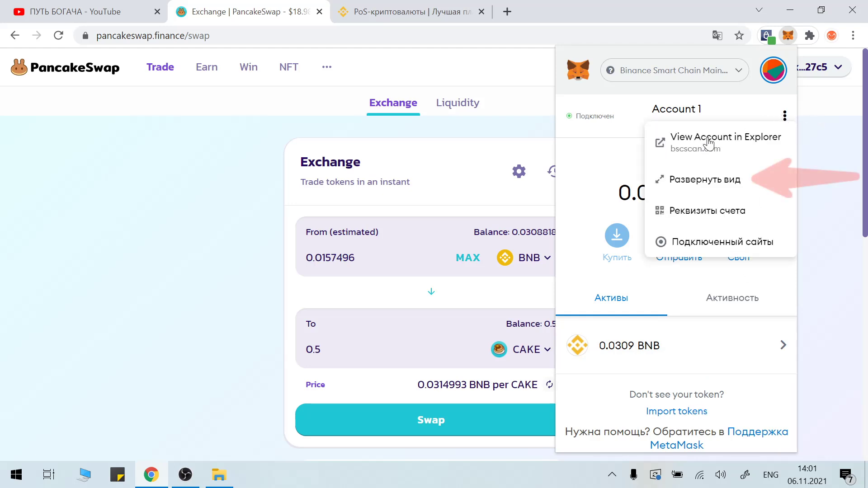
pyautogui.click(708, 183)
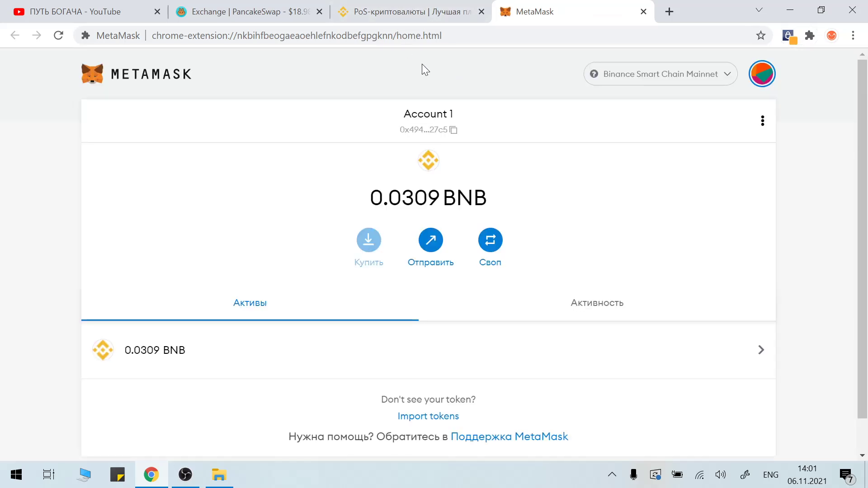
# Open BscScan in a new tab, search for "cake" and copy the PancakeSwap Token (Cake) contract address
pyautogui.click(668, 11)
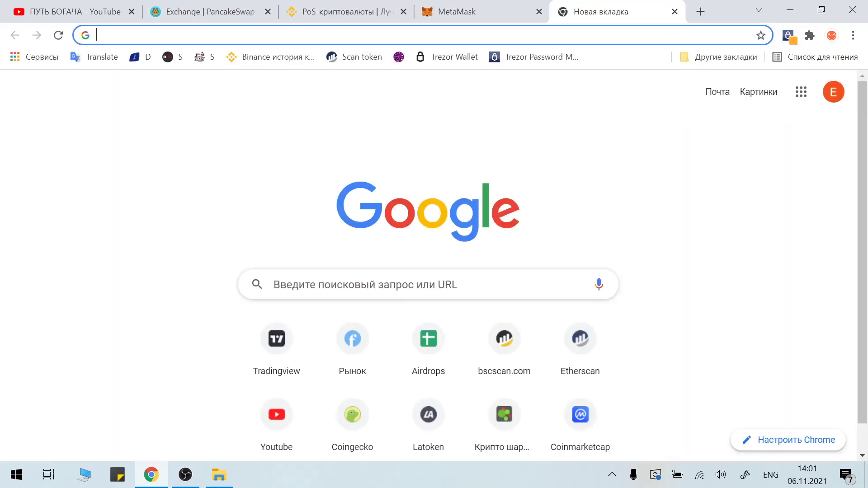
pyautogui.click(506, 339)
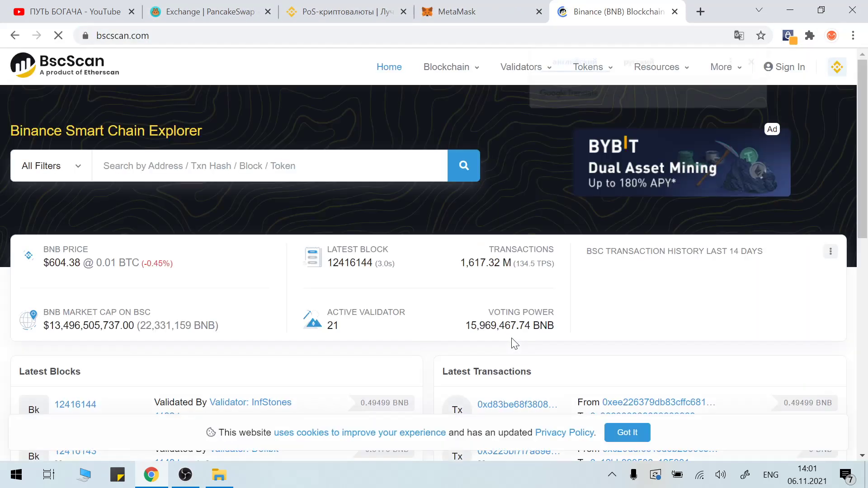
pyautogui.click(272, 166)
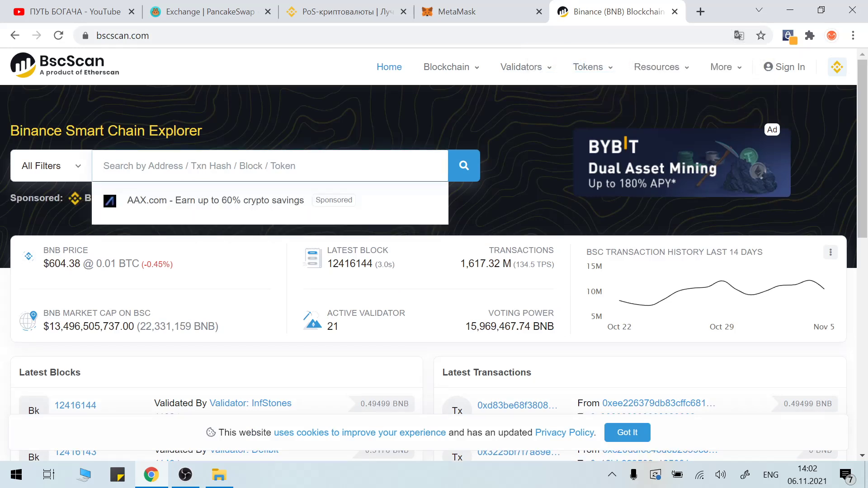
pyautogui.write('cake')
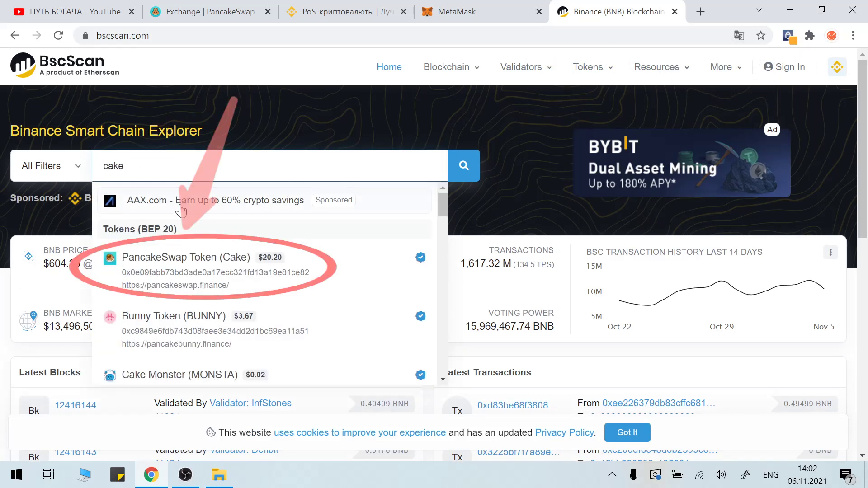
pyautogui.click(182, 273)
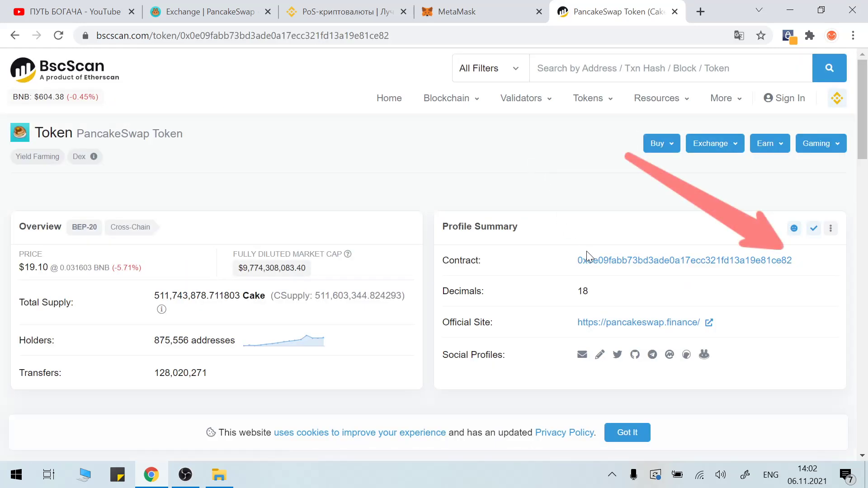
pyautogui.click(802, 261)
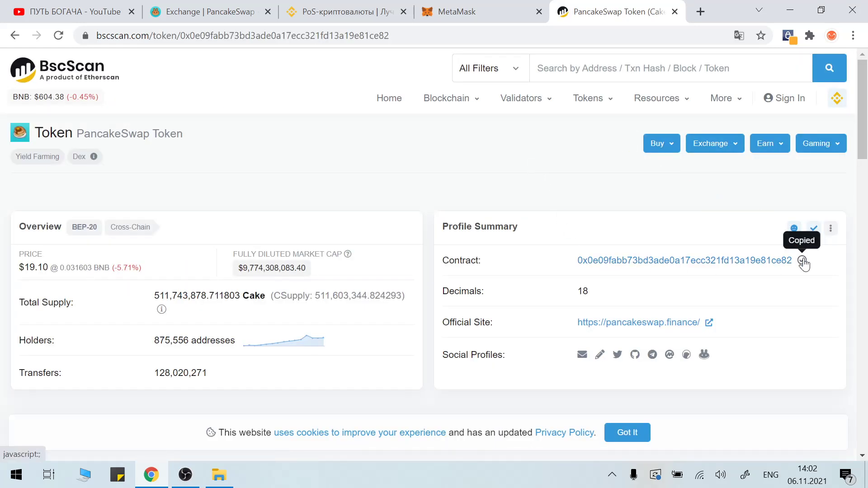
# Import the Cake token into MetaMask using the copied contract address and return to the account's asset list
pyautogui.click(485, 10)
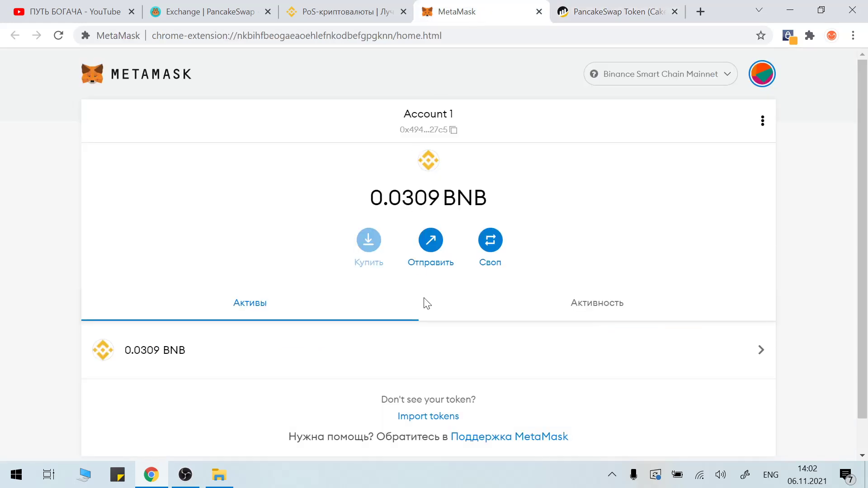
pyautogui.click(434, 416)
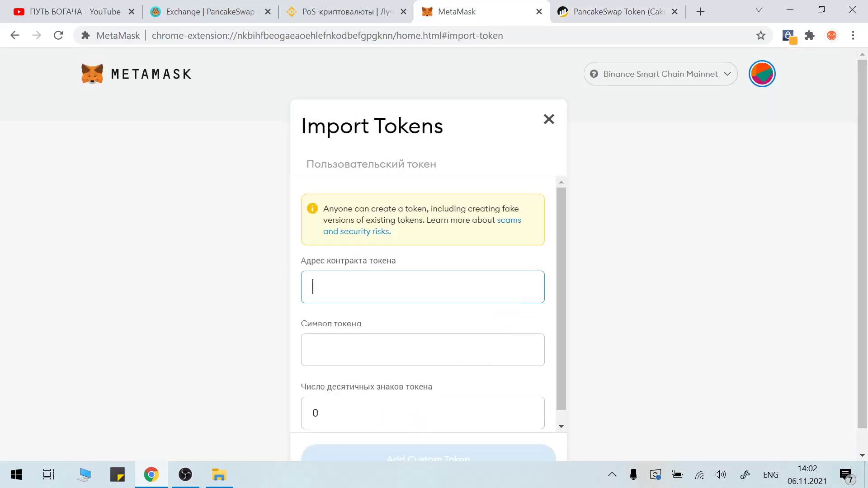
pyautogui.hotkey('ctrl', 'v')
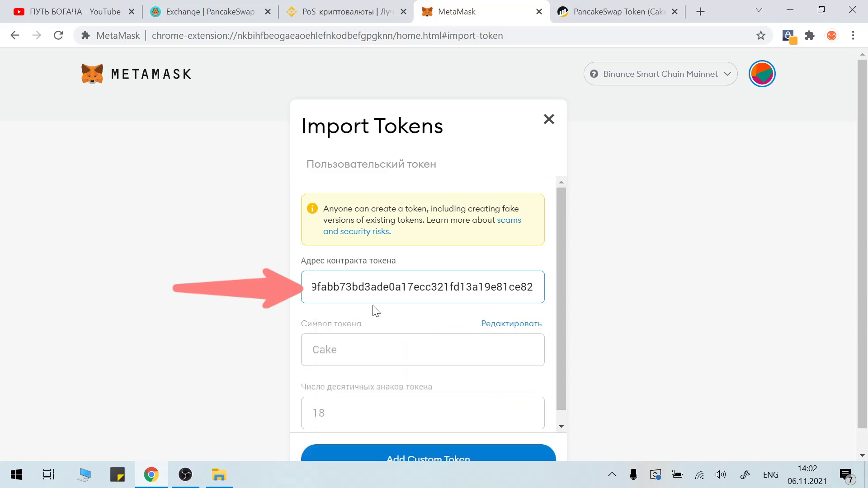
pyautogui.scroll(-1, 397, 348)
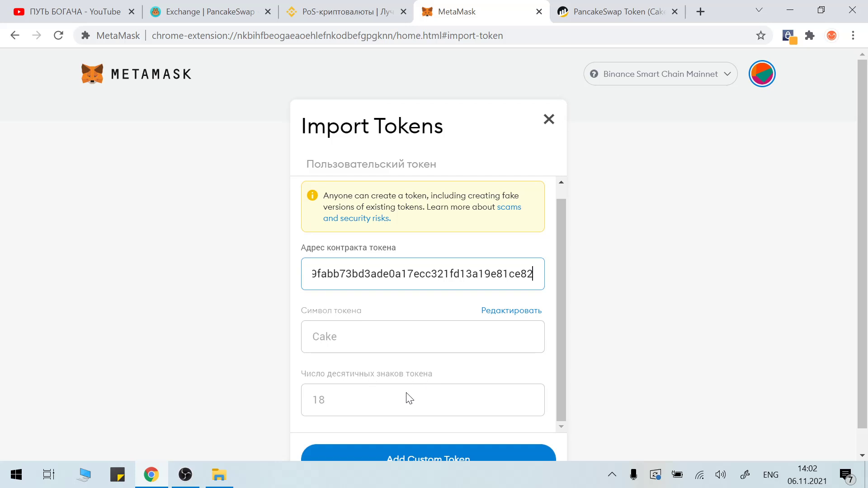
pyautogui.scroll(-1, 422, 390)
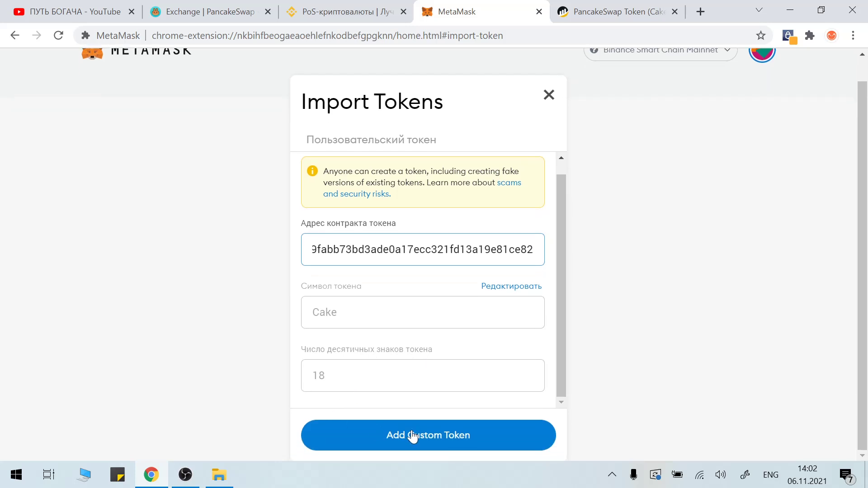
pyautogui.click(447, 441)
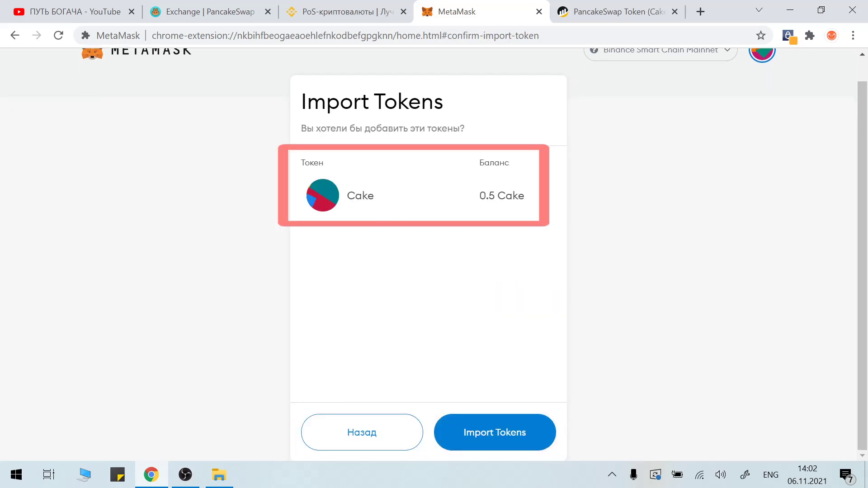
pyautogui.moveTo(479, 195); pyautogui.dragTo(513, 196)
pyautogui.click(498, 432)
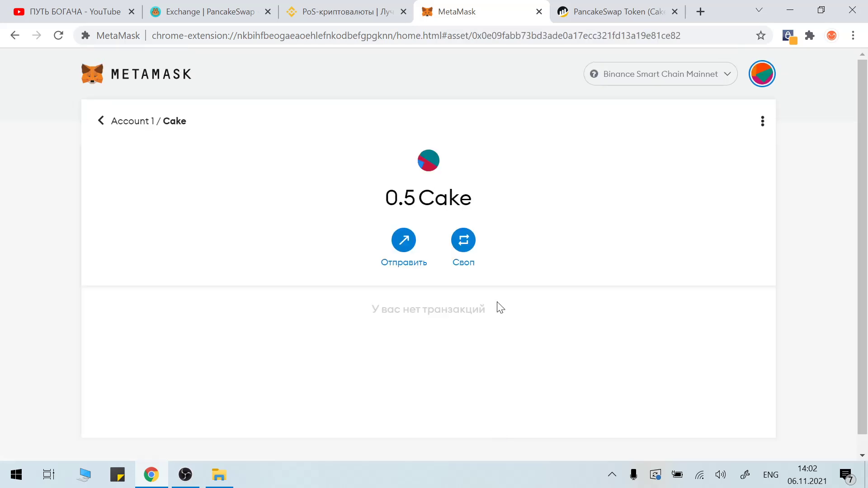
pyautogui.click(101, 122)
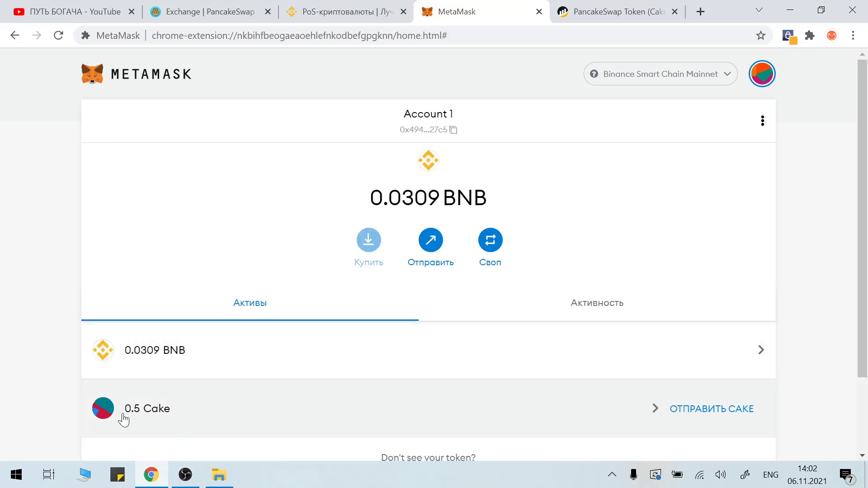
# Switch to PancakeSwap and expand the Manual CAKE pool's details on the Pools page
pyautogui.click(179, 13)
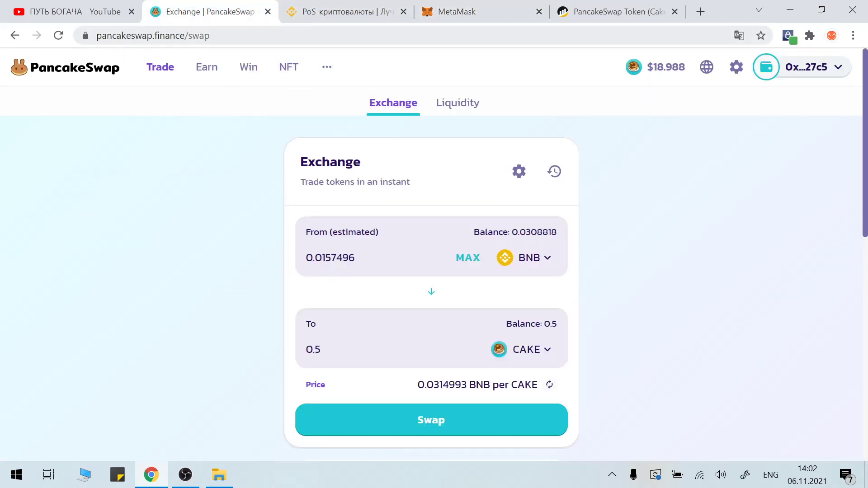
pyautogui.click(206, 72)
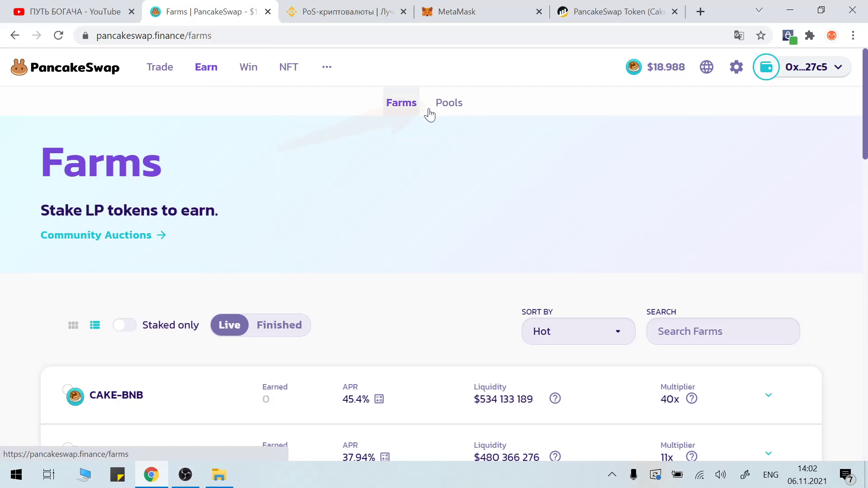
pyautogui.click(452, 106)
pyautogui.scroll(-3, 480, 202)
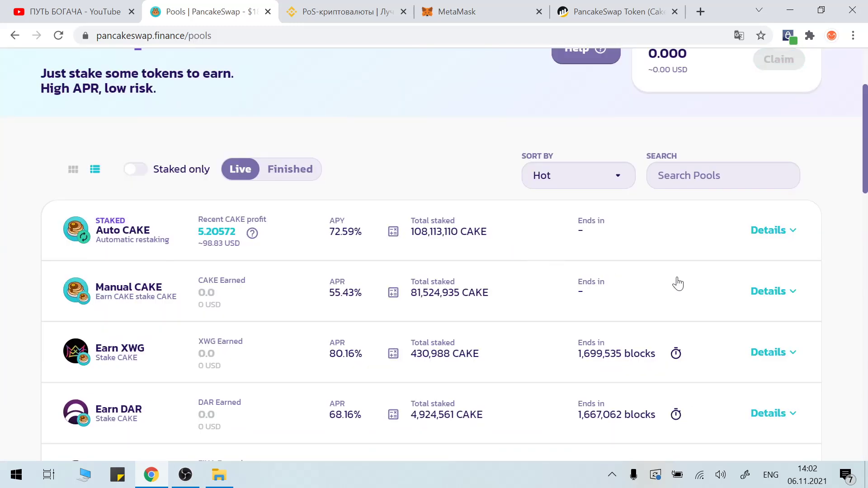
pyautogui.click(795, 293)
pyautogui.scroll(-1, 548, 337)
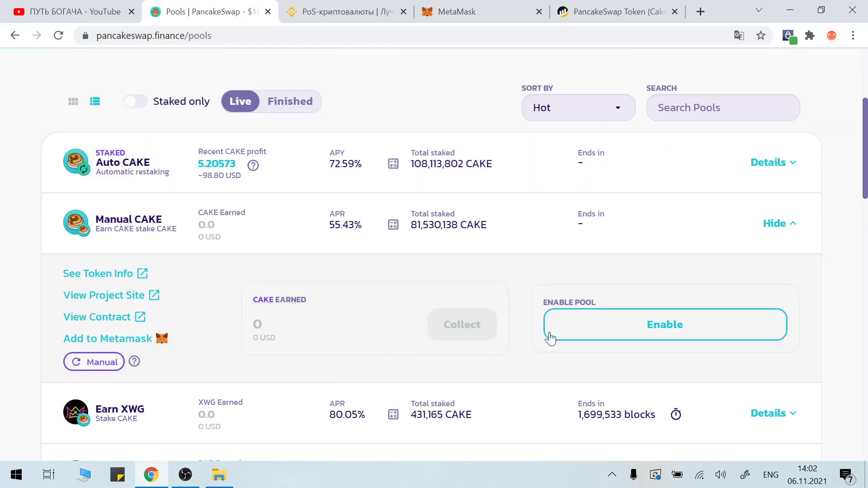
# Enable the Manual CAKE pool, approve the CAKE spending permission in MetaMask and dismiss the transaction notification
pyautogui.click(643, 330)
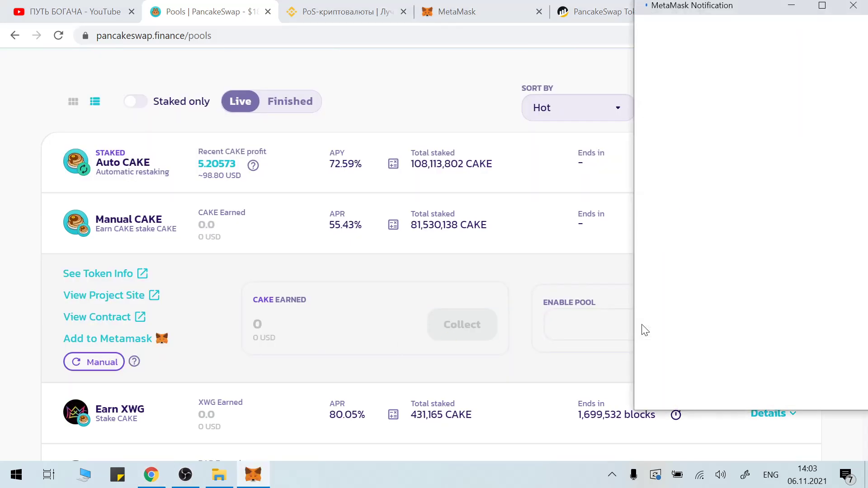
pyautogui.scroll(-2, 772, 243)
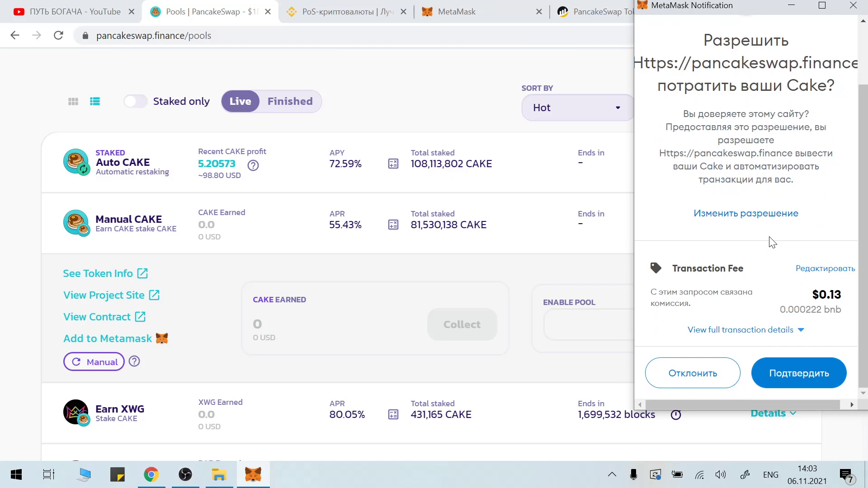
pyautogui.click(791, 374)
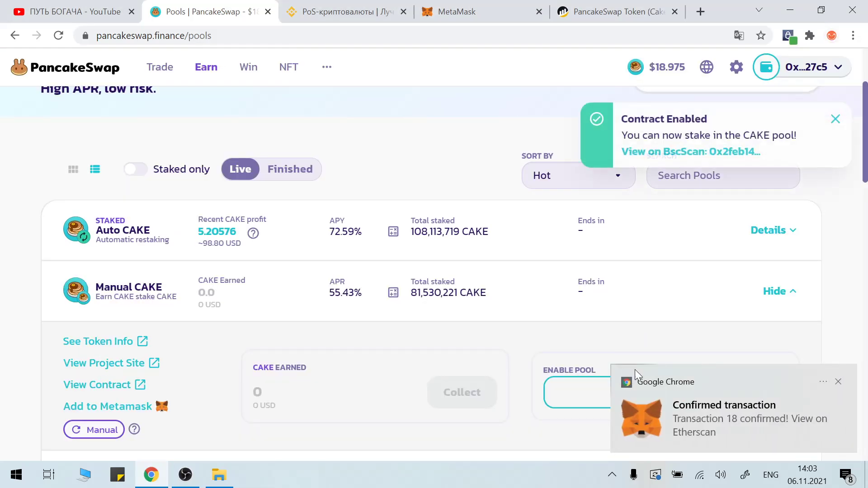
pyautogui.click(839, 383)
# Reload the Pools page, expand the Manual CAKE pool again and connect the MetaMask wallet
pyautogui.press('F5')
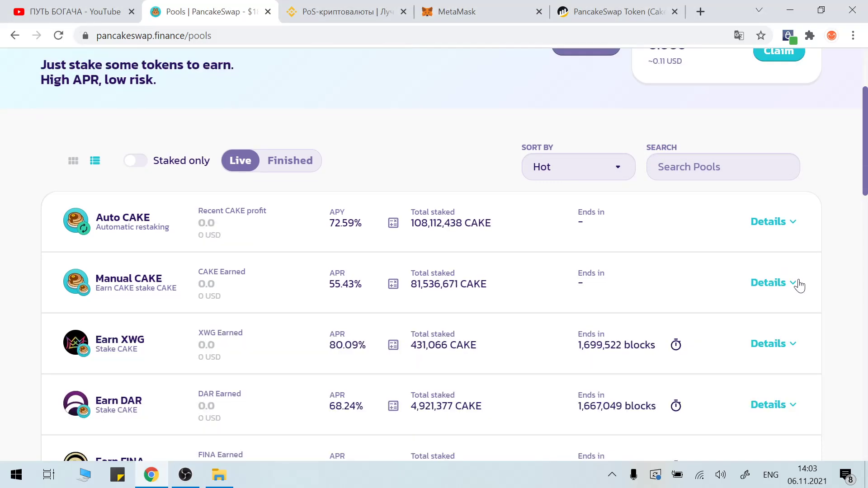
pyautogui.click(799, 285)
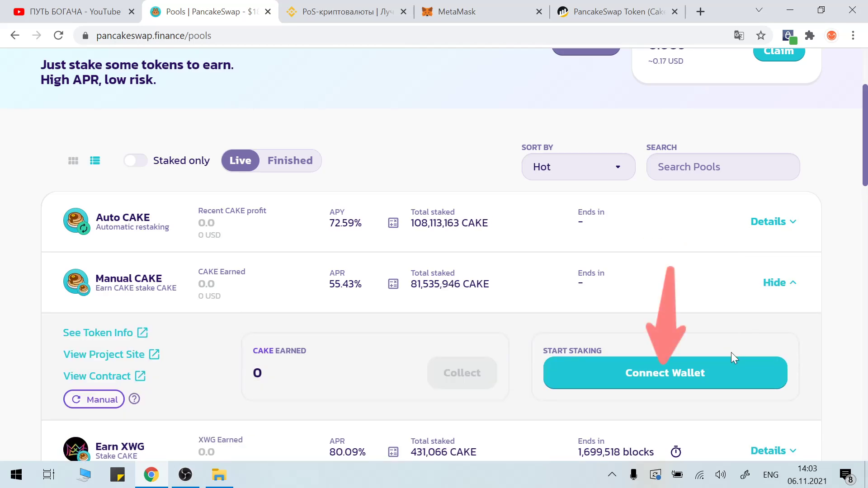
pyautogui.click(722, 381)
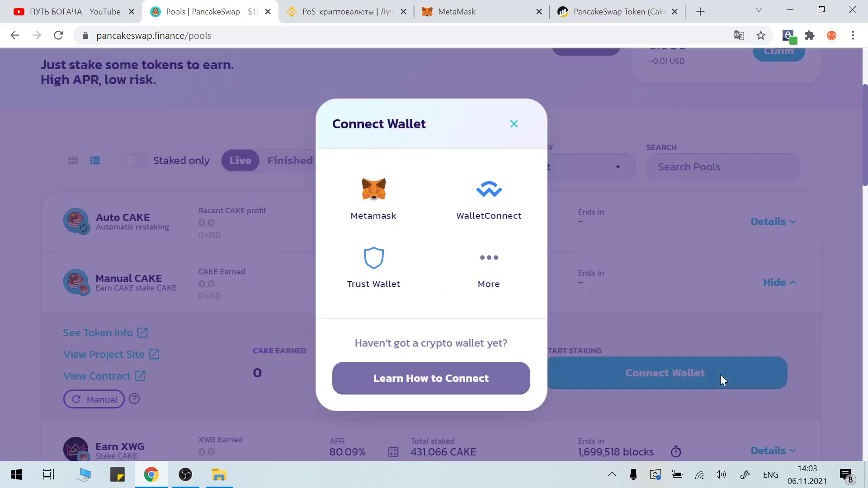
pyautogui.click(398, 222)
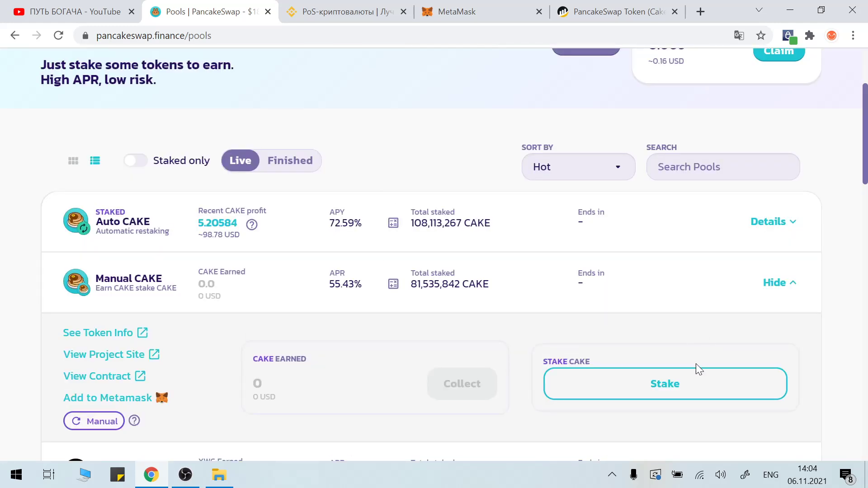
# Stake the maximum balance of 0.5 CAKE in the Manual CAKE pool and approve the transaction in MetaMask
pyautogui.click(692, 389)
pyautogui.click(506, 282)
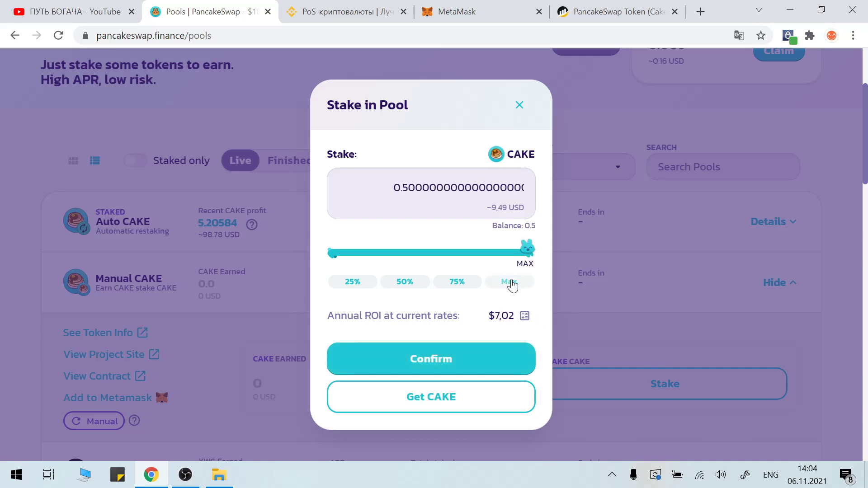
pyautogui.moveTo(524, 226); pyautogui.dragTo(540, 228)
pyautogui.click(467, 362)
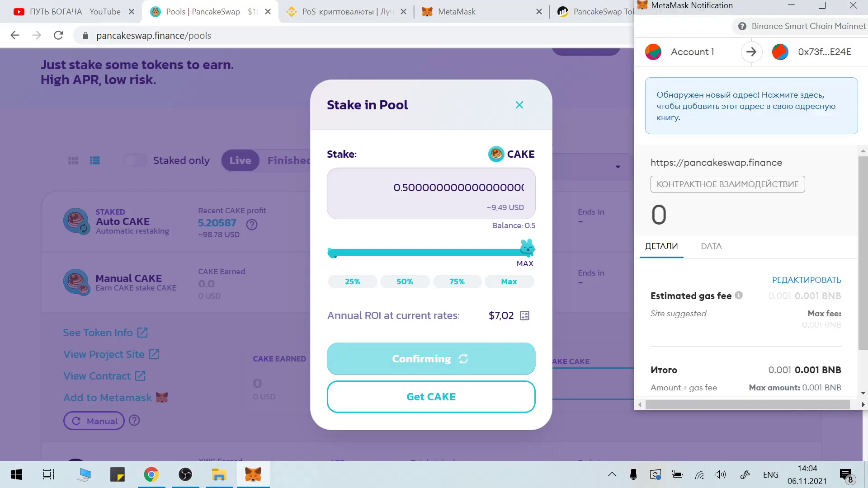
pyautogui.click(789, 377)
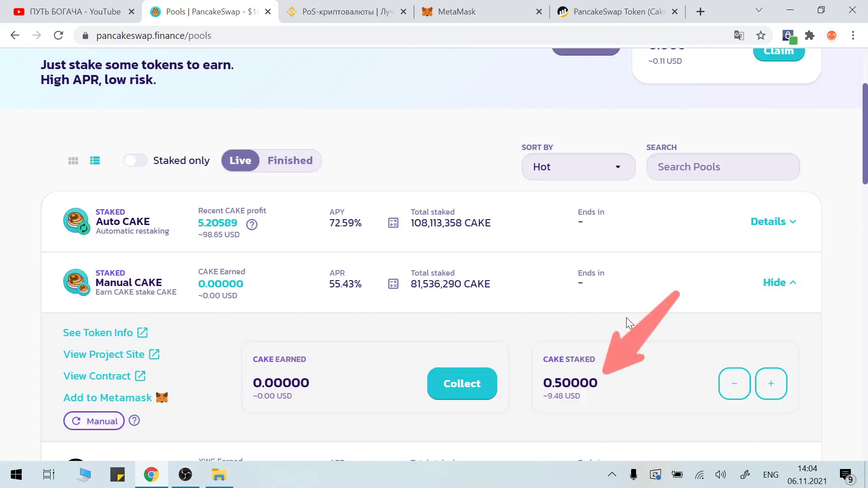
# Check the staked CAKE amount in the Manual CAKE pool and collapse the pool's details
pyautogui.moveTo(544, 383); pyautogui.dragTo(629, 385)
pyautogui.click(606, 388)
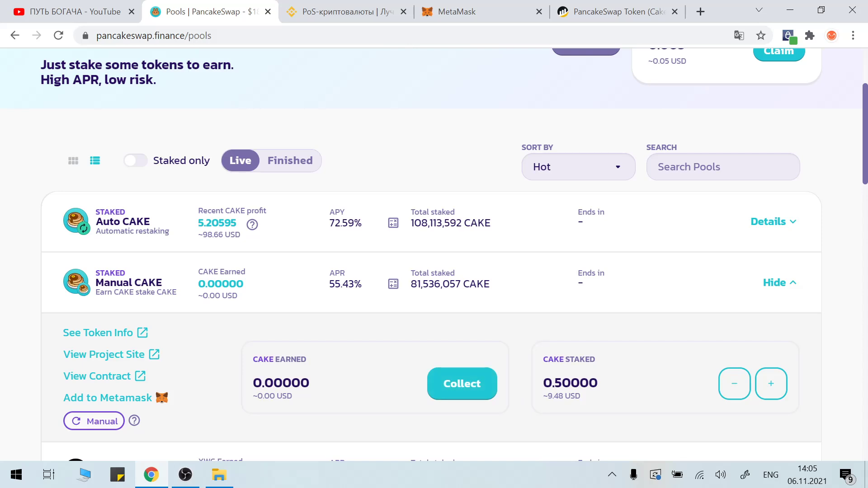
pyautogui.moveTo(543, 384); pyautogui.dragTo(605, 384)
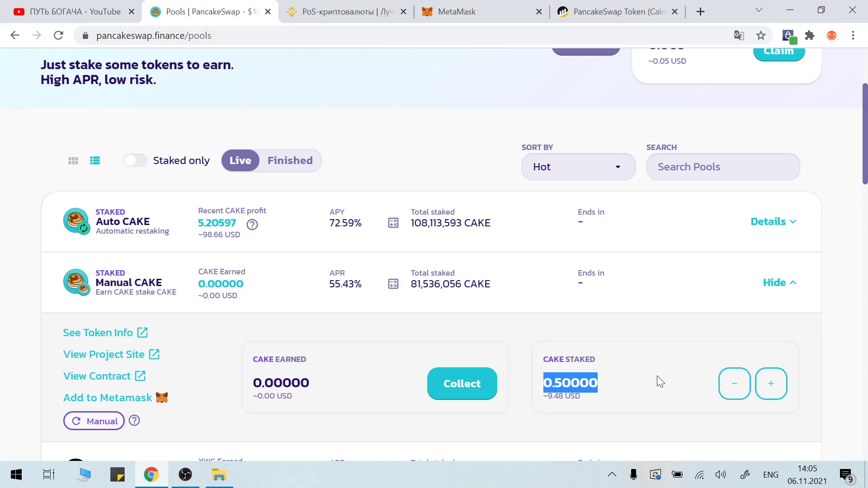
pyautogui.click(631, 390)
pyautogui.click(775, 283)
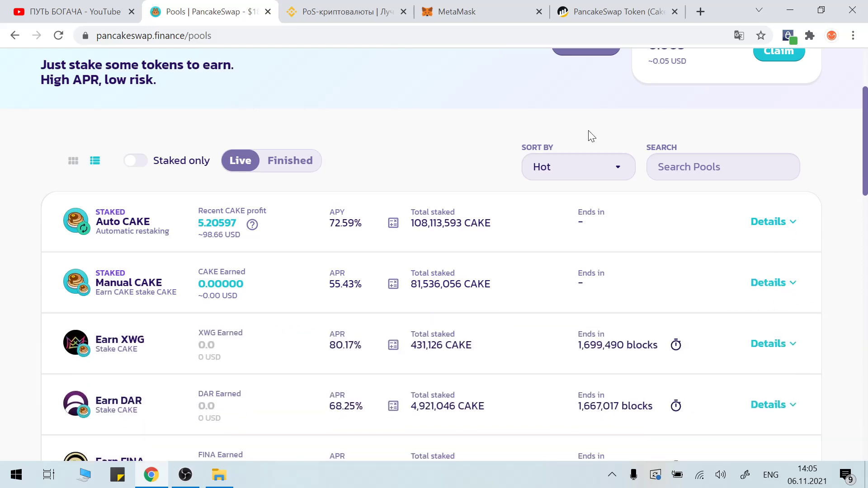
# Unstake the maximum 0.5 CAKE from the Manual CAKE pool, approve the transaction in MetaMask and dismiss its notification
pyautogui.scroll(3, 502, 196)
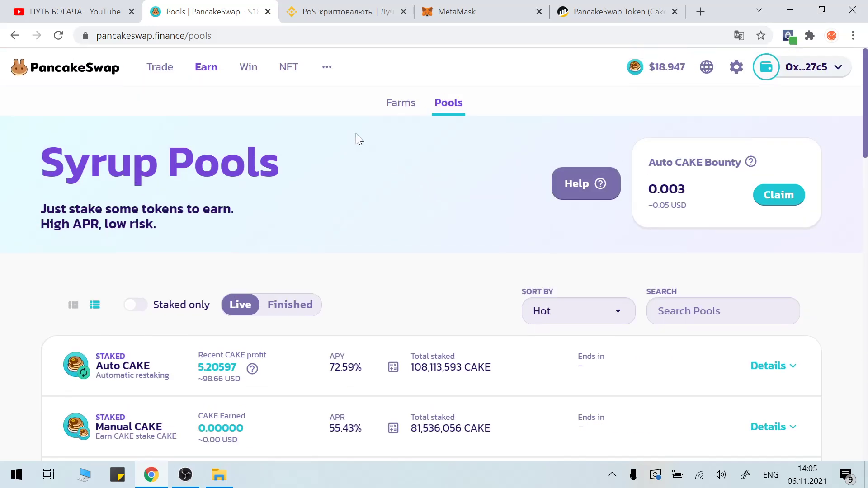
pyautogui.scroll(-2, 783, 355)
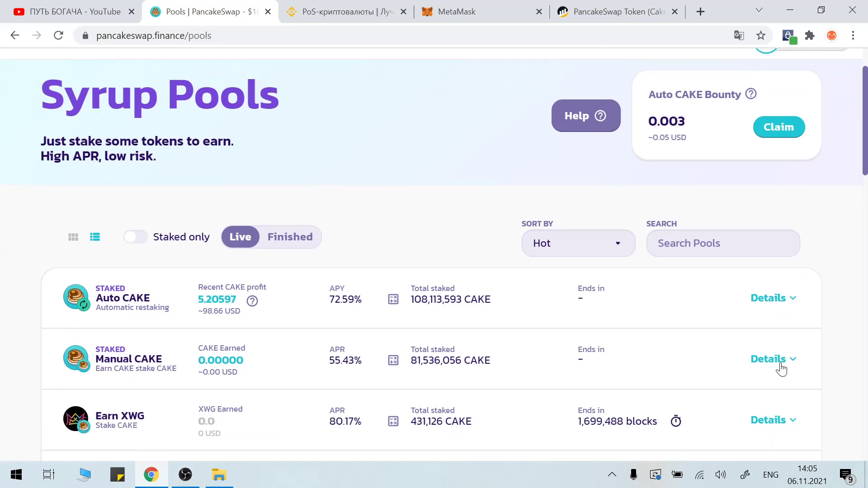
pyautogui.click(781, 361)
pyautogui.scroll(-3, 775, 358)
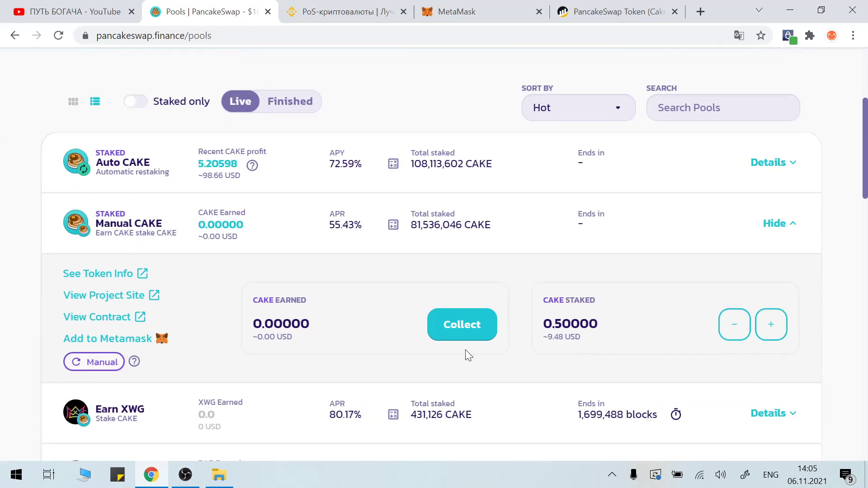
pyautogui.click(734, 328)
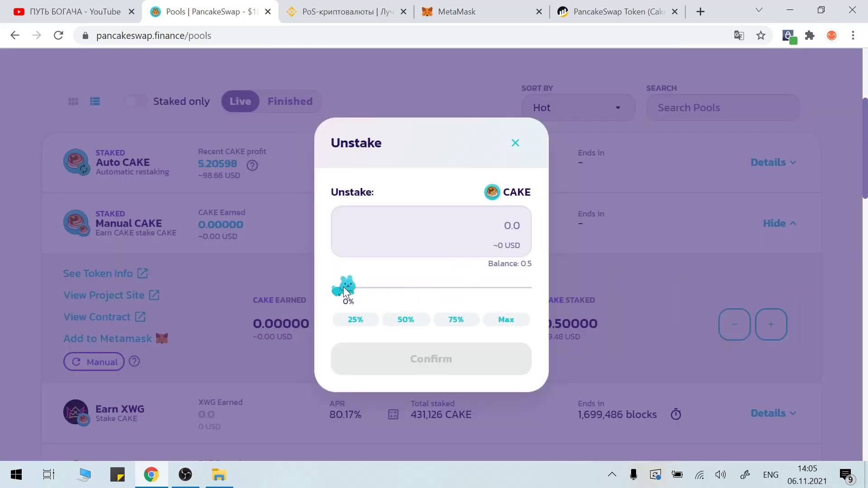
pyautogui.click(402, 324)
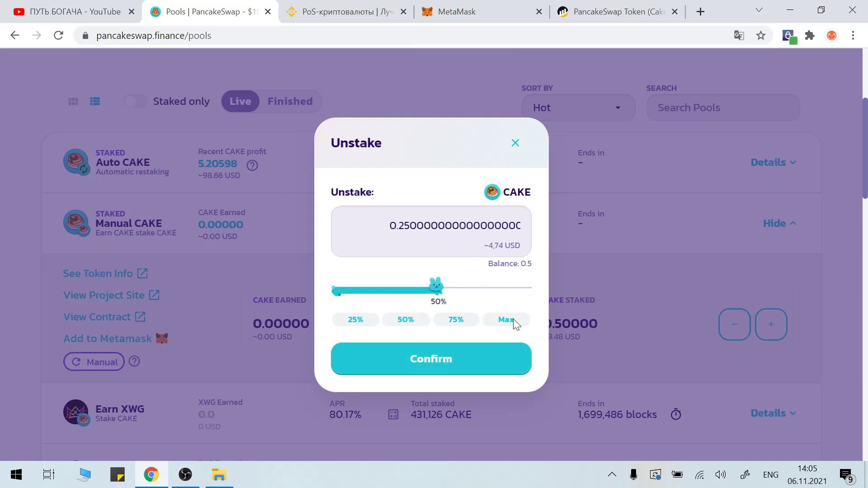
pyautogui.moveTo(435, 289); pyautogui.dragTo(525, 288)
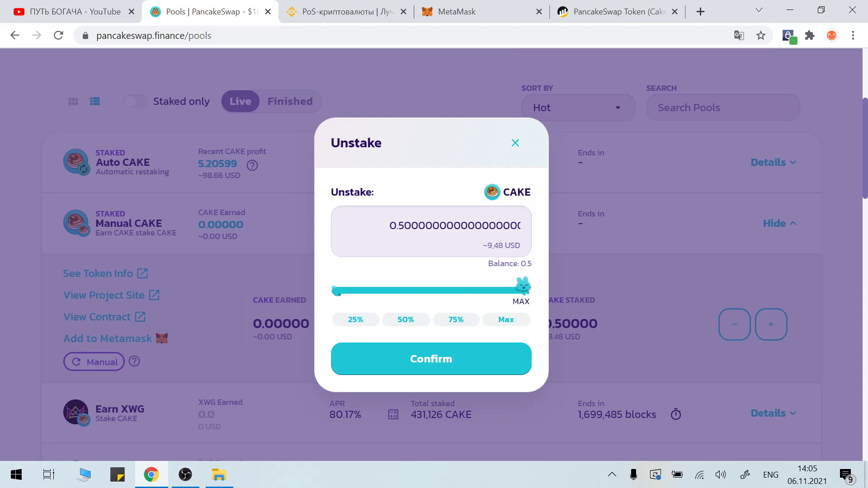
pyautogui.click(467, 360)
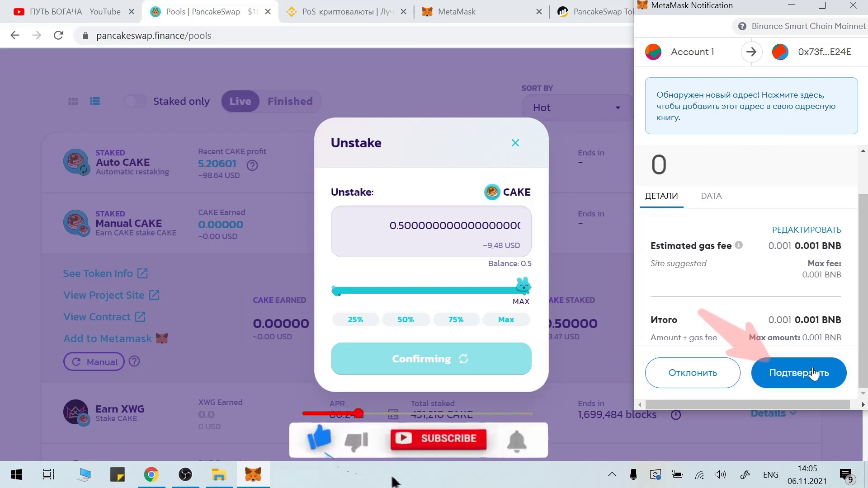
pyautogui.click(814, 374)
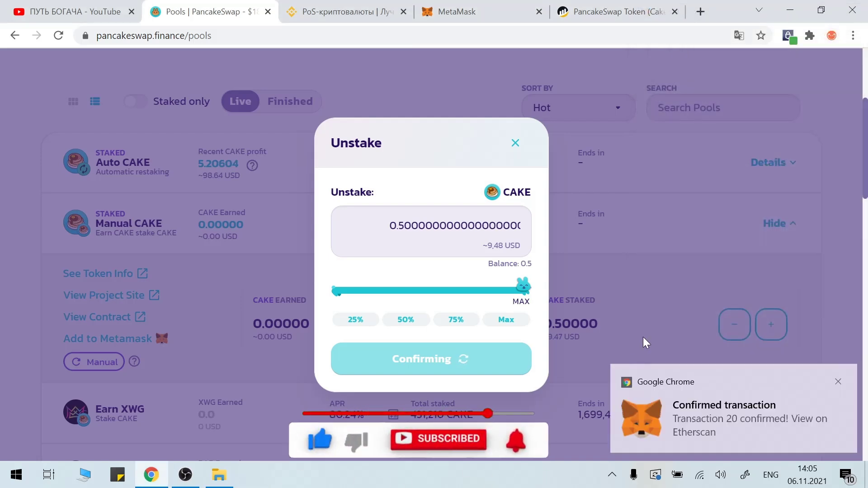
pyautogui.click(839, 381)
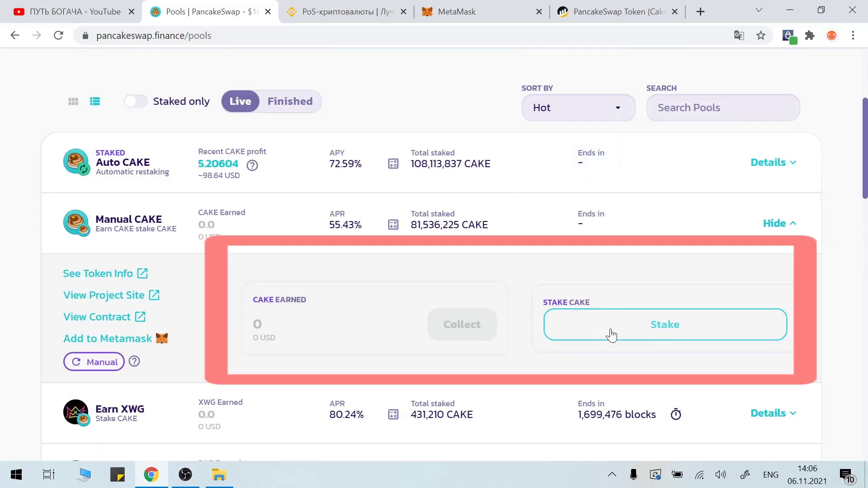
# Collapse the Manual CAKE pool and check the Cake balance in the MetaMask extension
pyautogui.click(786, 225)
pyautogui.click(810, 36)
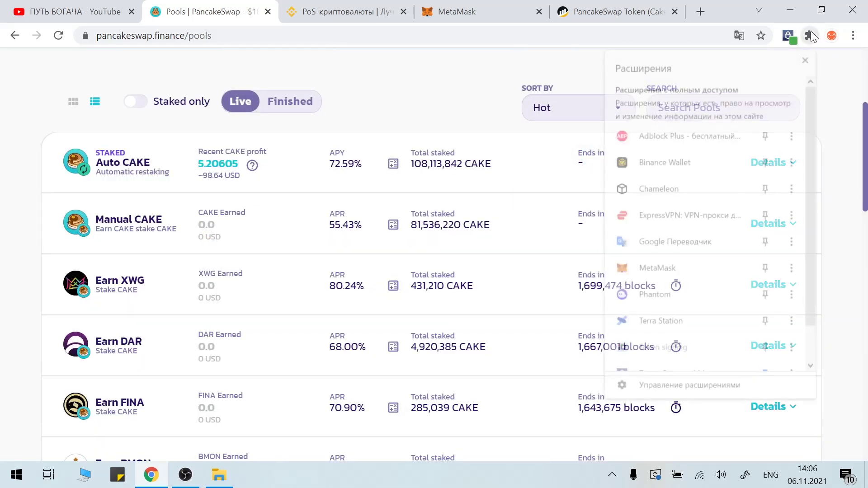
pyautogui.click(684, 267)
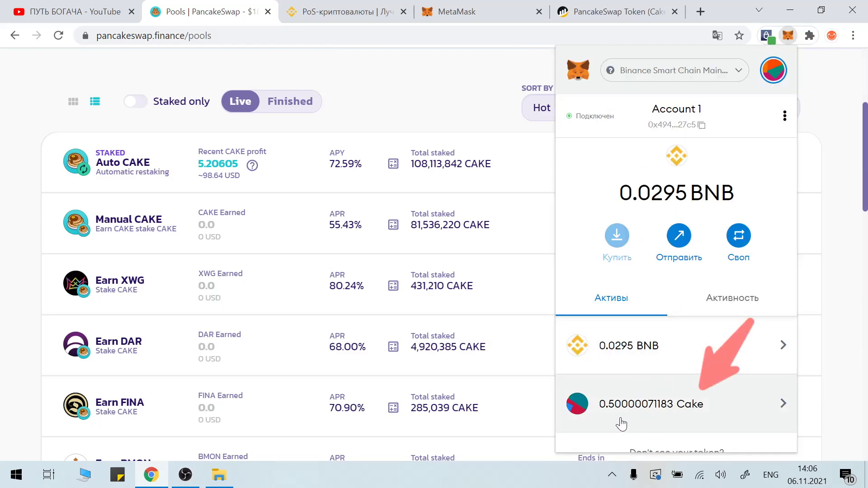
pyautogui.click(835, 185)
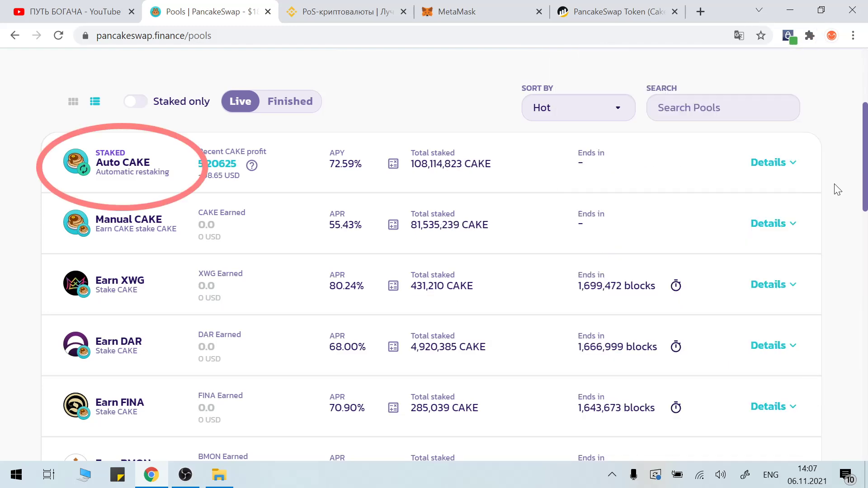
# Expand the Auto CAKE pool's details and compare them with the Manual CAKE pool's, leaving only Auto CAKE expanded
pyautogui.click(793, 164)
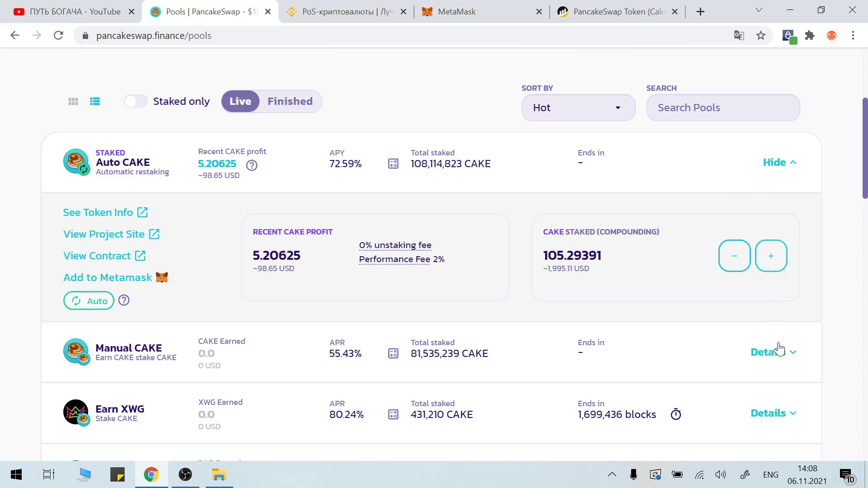
pyautogui.click(786, 367)
pyautogui.scroll(-1, 710, 356)
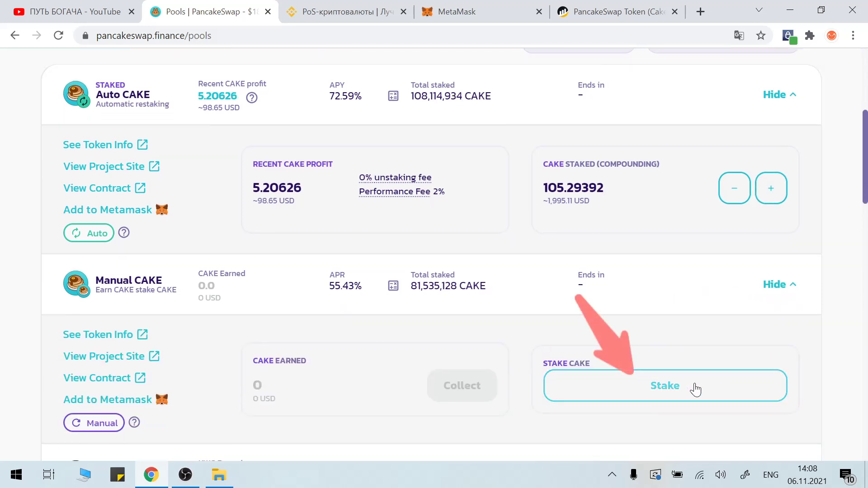
pyautogui.click(789, 286)
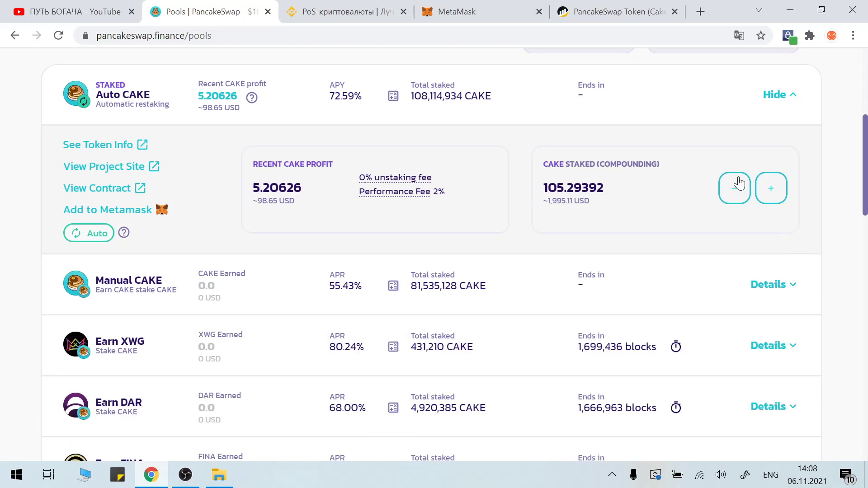
# Add the maximum balance of 0.50000071183 CAKE to the Auto CAKE pool, approve it in MetaMask and dismiss the notification
pyautogui.click(772, 196)
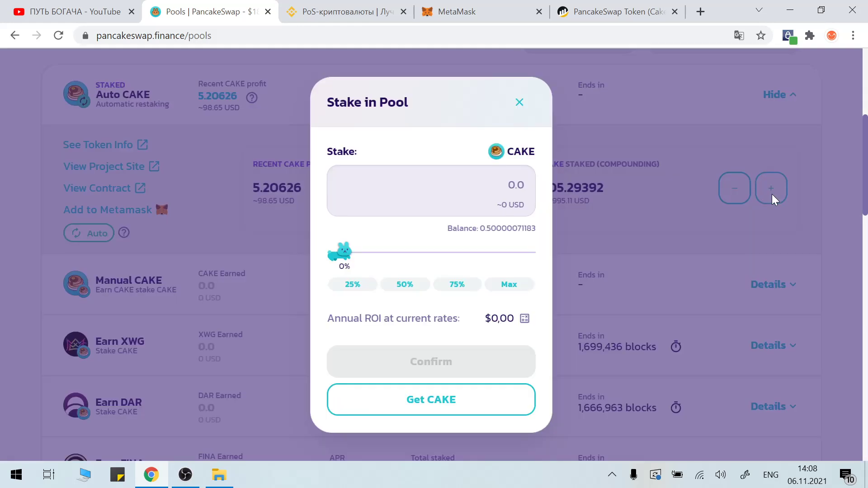
pyautogui.click(502, 285)
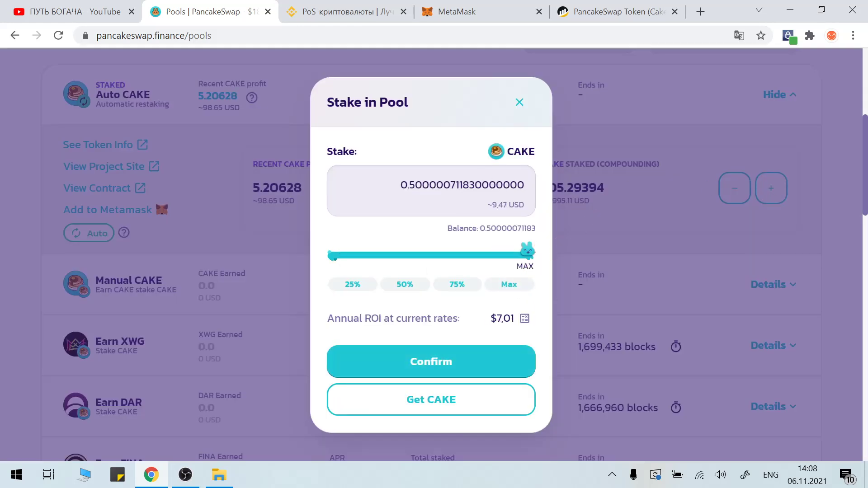
pyautogui.click(459, 360)
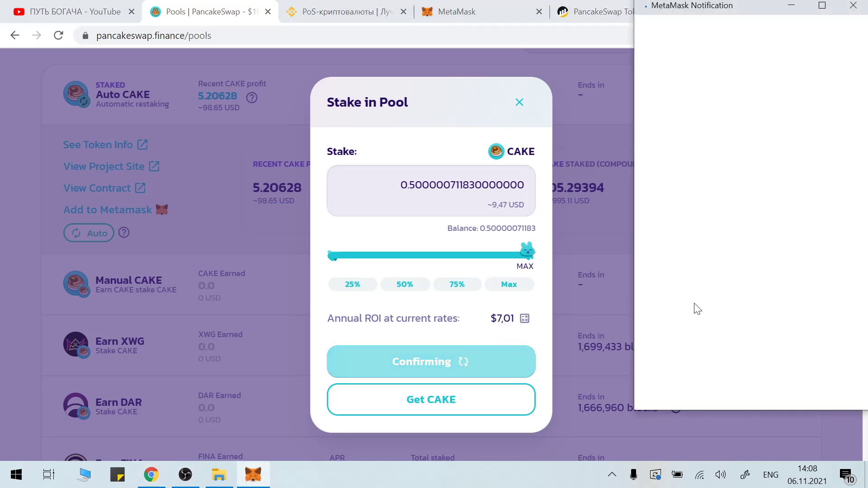
pyautogui.click(793, 382)
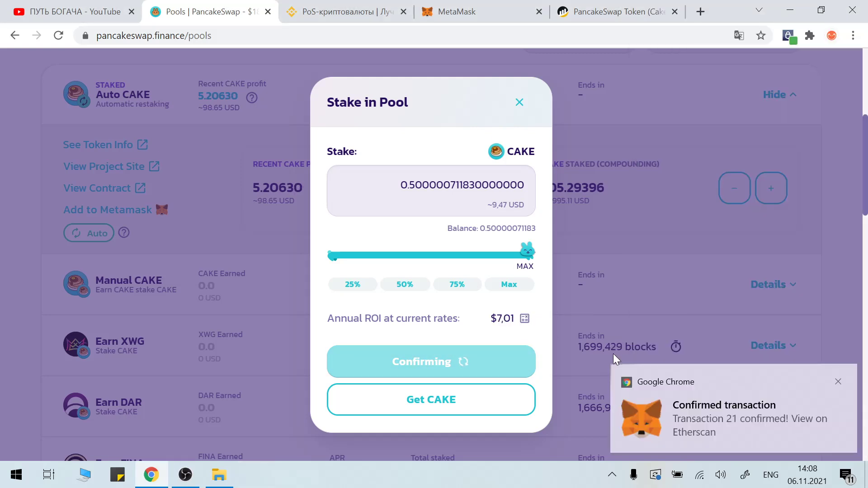
pyautogui.click(838, 381)
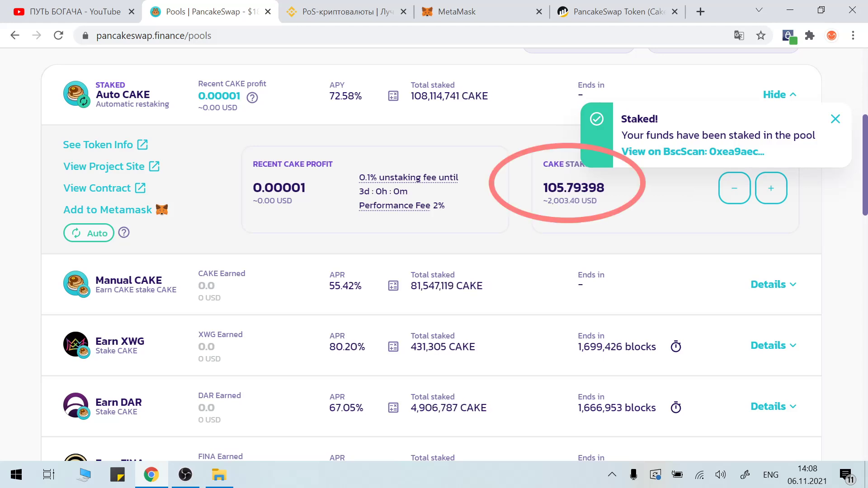
# Examine the compounding CAKE amount staked in the Auto CAKE pool, then collapse and re-expand the pool's details
pyautogui.moveTo(567, 187); pyautogui.dragTo(582, 187)
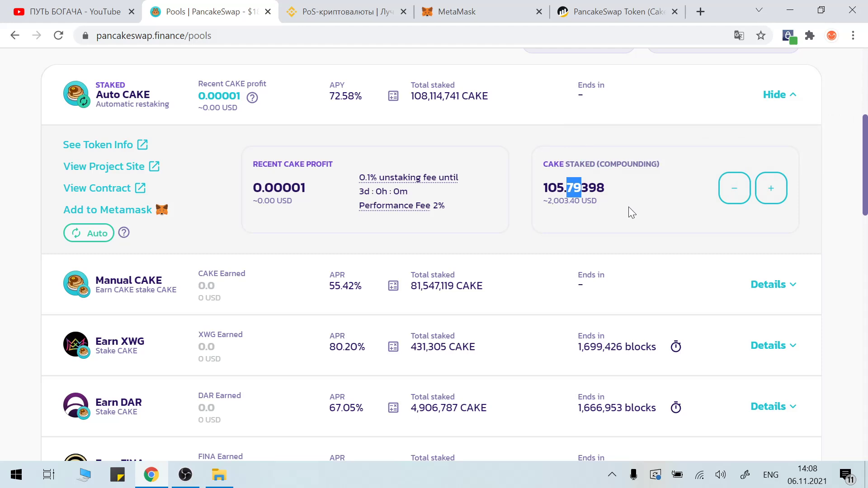
pyautogui.moveTo(543, 188); pyautogui.dragTo(607, 188)
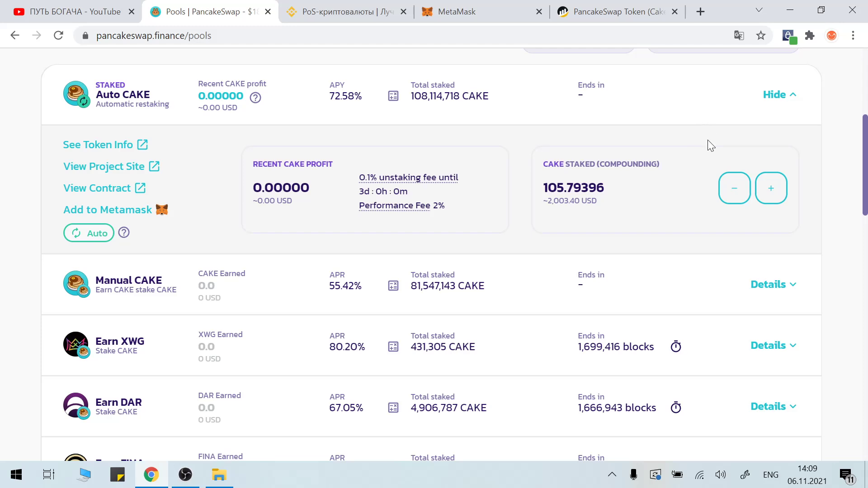
pyautogui.scroll(2, 776, 139)
pyautogui.click(779, 168)
pyautogui.click(779, 165)
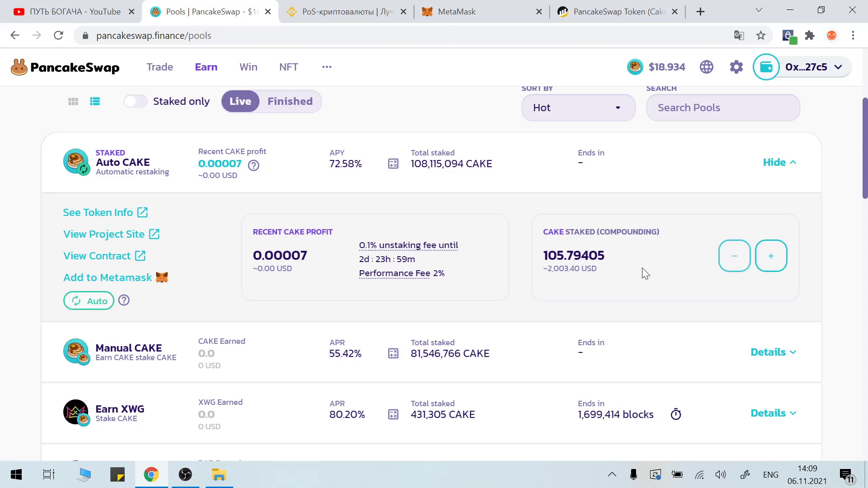
# Set the amount to unstake from the Auto CAKE pool to 0.5 CAKE, after trying out the maximum amount
pyautogui.click(734, 262)
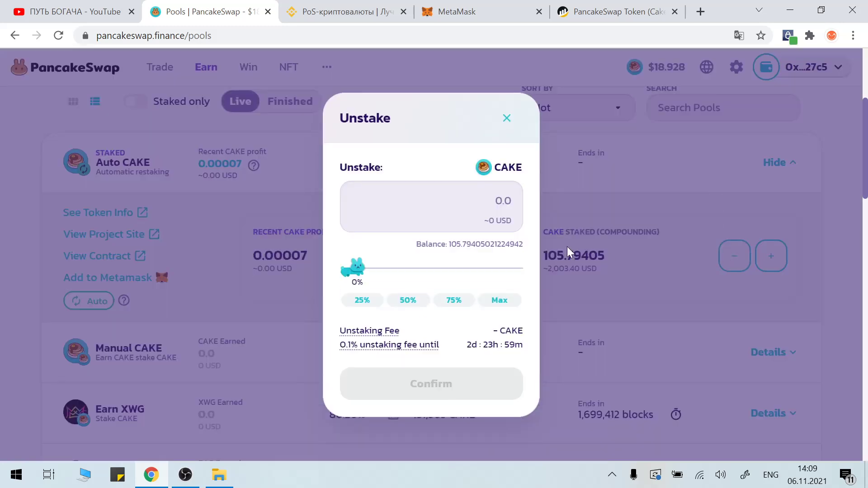
pyautogui.click(497, 300)
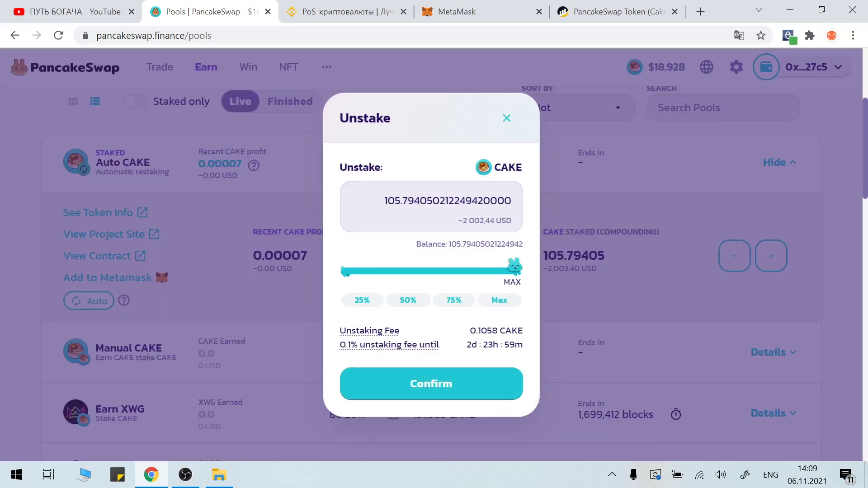
pyautogui.moveTo(515, 273); pyautogui.dragTo(330, 260)
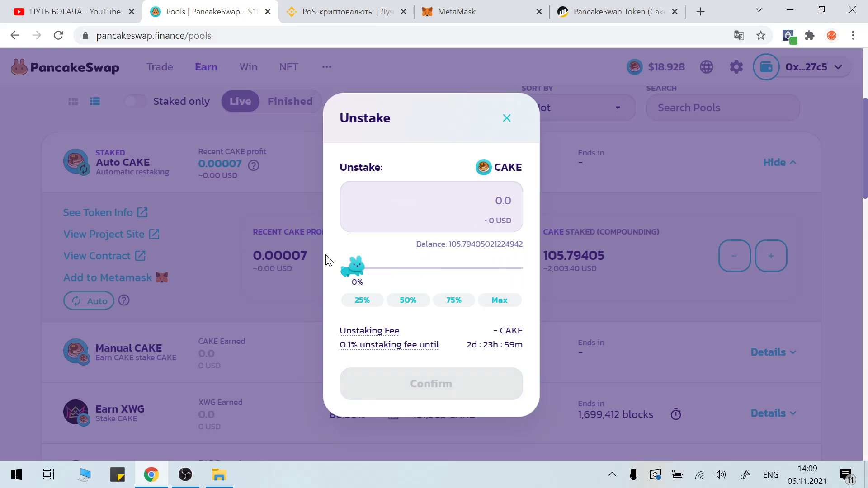
pyautogui.click(511, 201)
pyautogui.press('BackSpace')
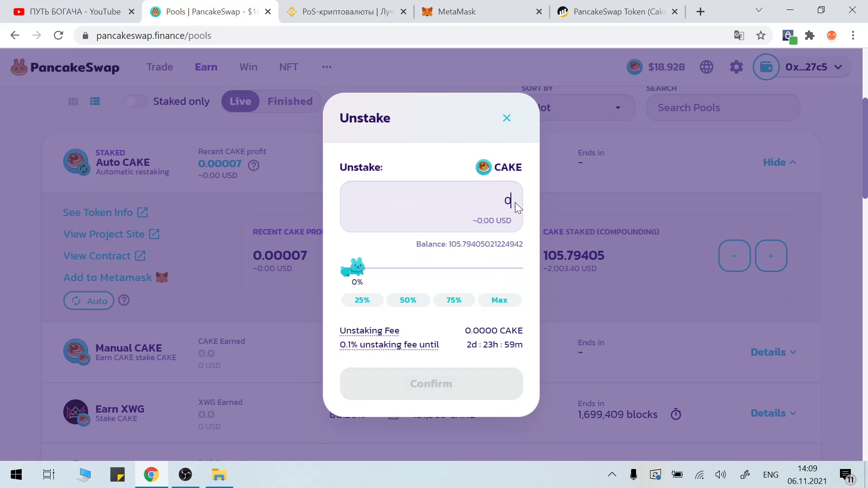
pyautogui.write('5')
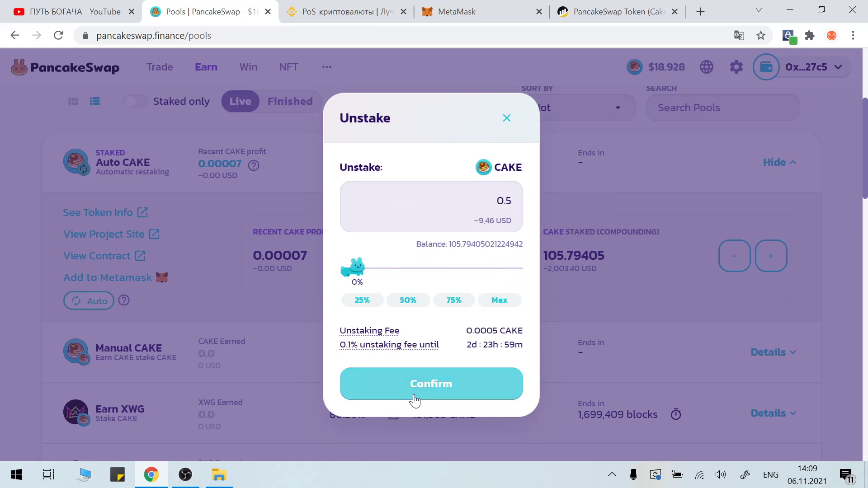
# Confirm the Auto CAKE unstaking, approve the transaction in MetaMask and dismiss the resulting notifications
pyautogui.click(438, 385)
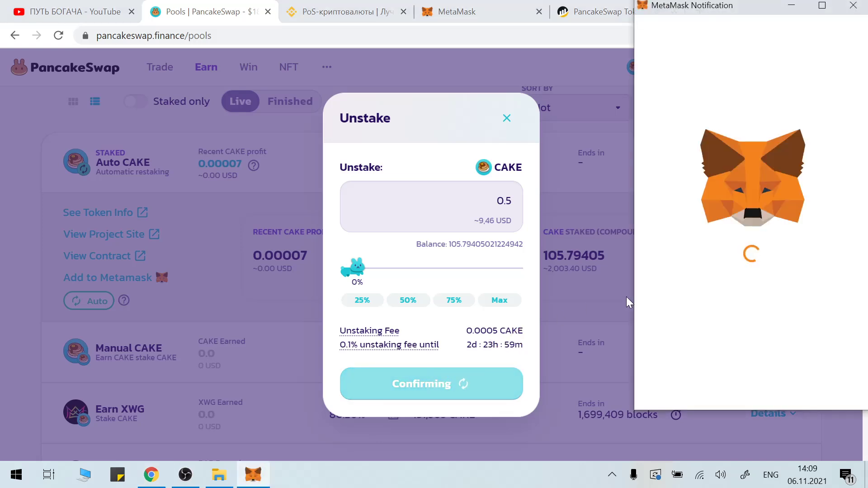
pyautogui.click(794, 382)
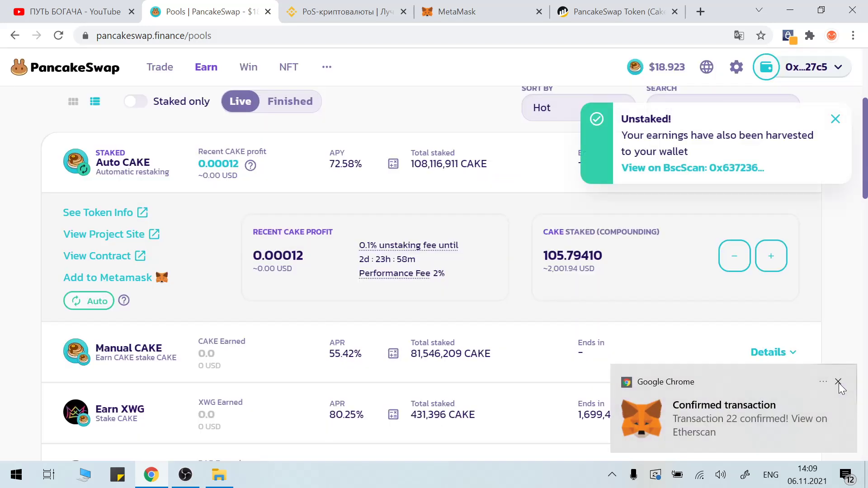
pyautogui.click(840, 383)
pyautogui.click(836, 119)
# Refresh the pools page with the Auto and Manual CAKE details expanded and check the compounding CAKE amount staked
pyautogui.click(780, 163)
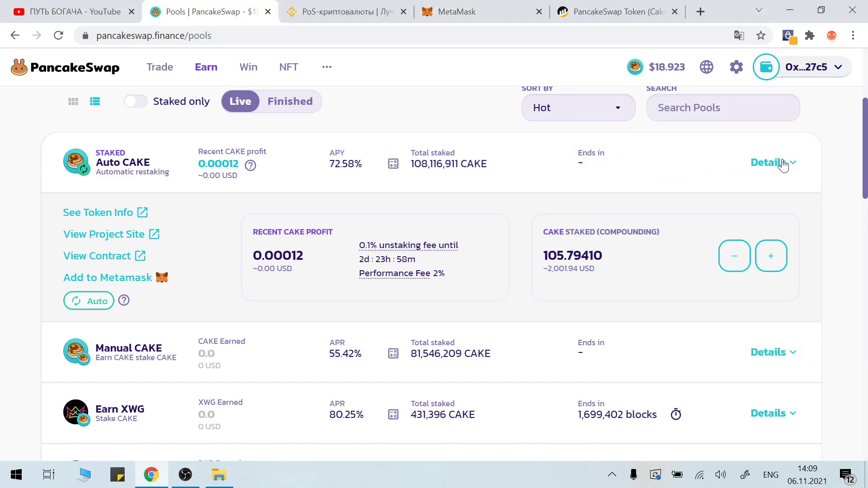
pyautogui.click(783, 164)
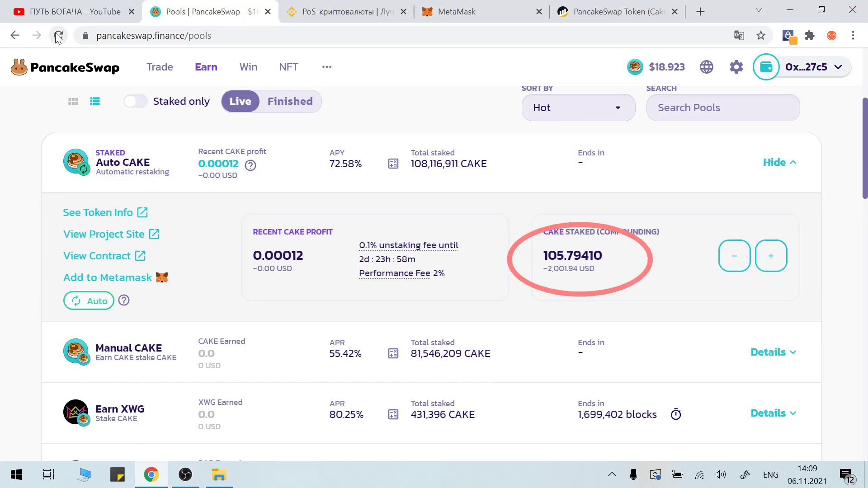
pyautogui.click(774, 353)
pyautogui.moveTo(543, 256); pyautogui.dragTo(581, 256)
pyautogui.click(683, 267)
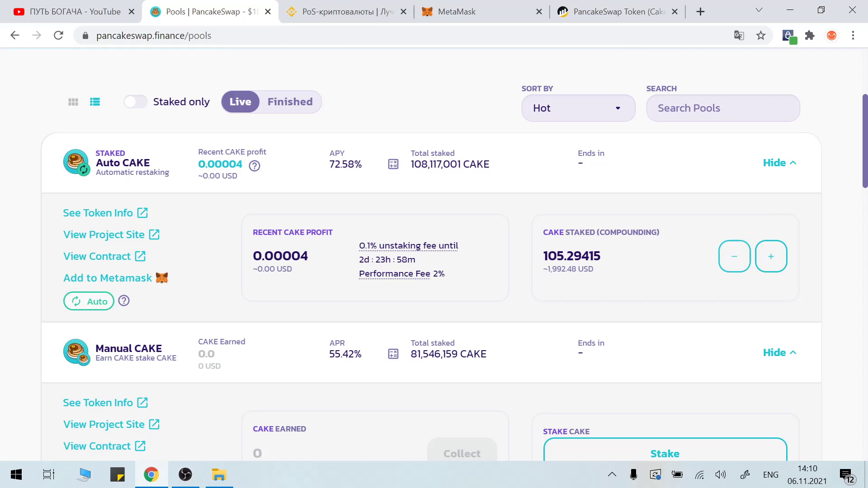
# Check the Cake balance in the MetaMask extension, then close the wallet
pyautogui.click(809, 35)
pyautogui.click(653, 279)
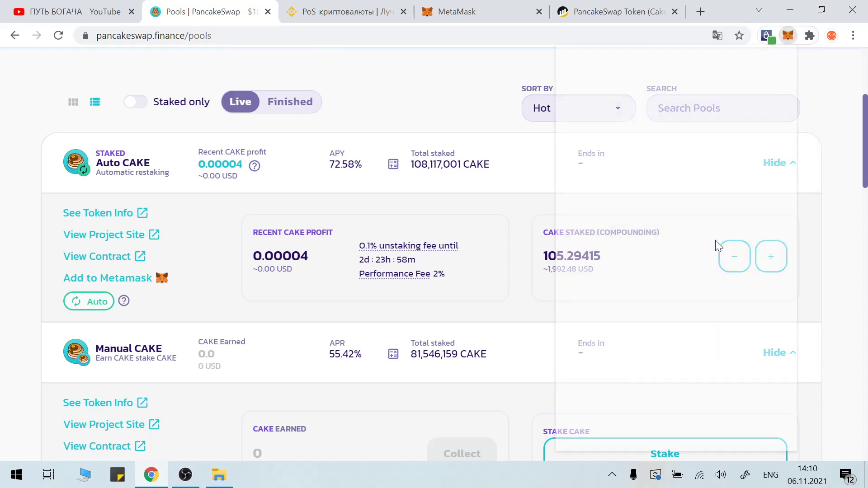
pyautogui.scroll(-2, 673, 301)
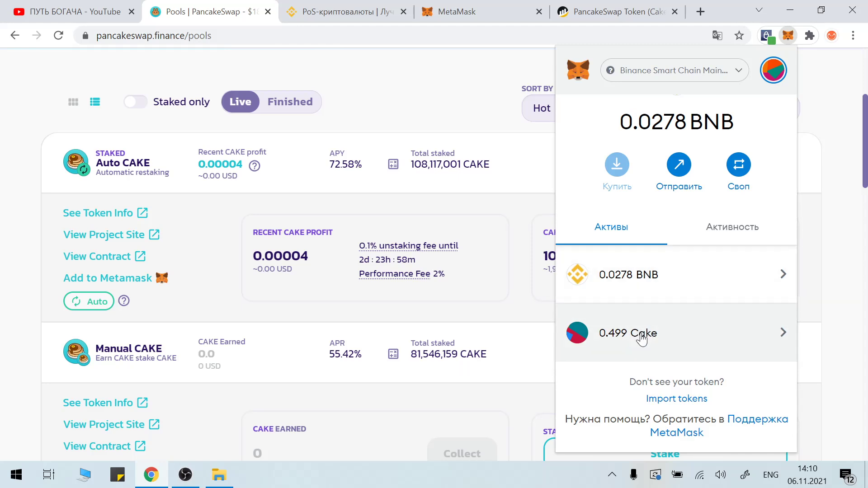
pyautogui.scroll(2, 795, 286)
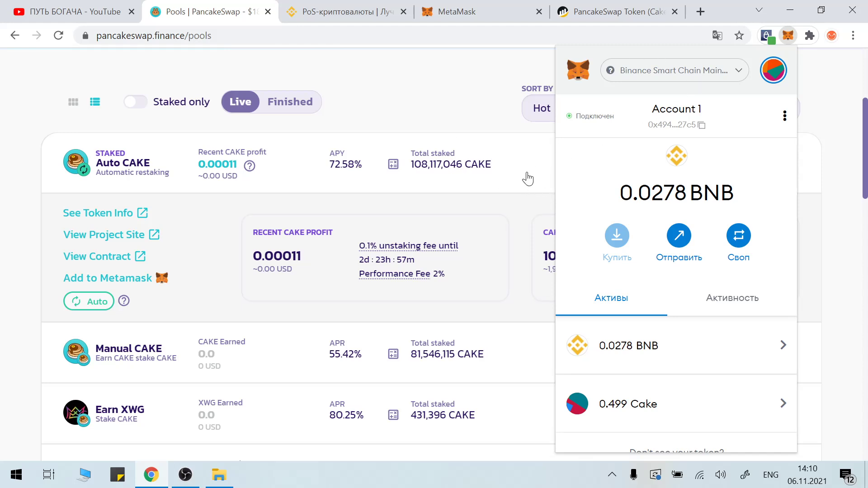
pyautogui.click(525, 209)
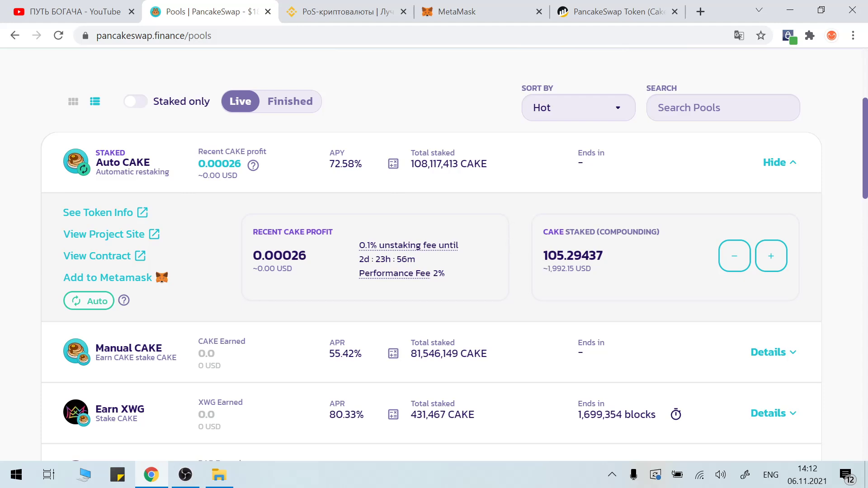
# Examine the amount of CAKE staked in the Auto CAKE pool as it compounds
pyautogui.moveTo(557, 255); pyautogui.dragTo(573, 255)
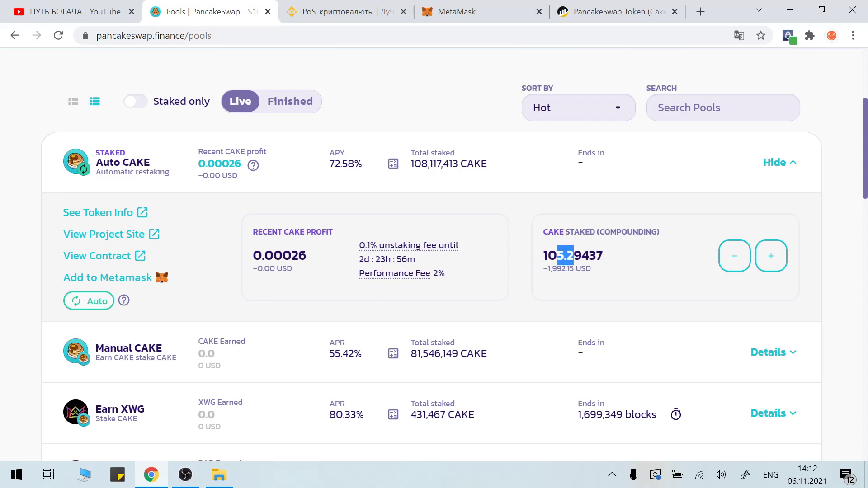
pyautogui.click(573, 295)
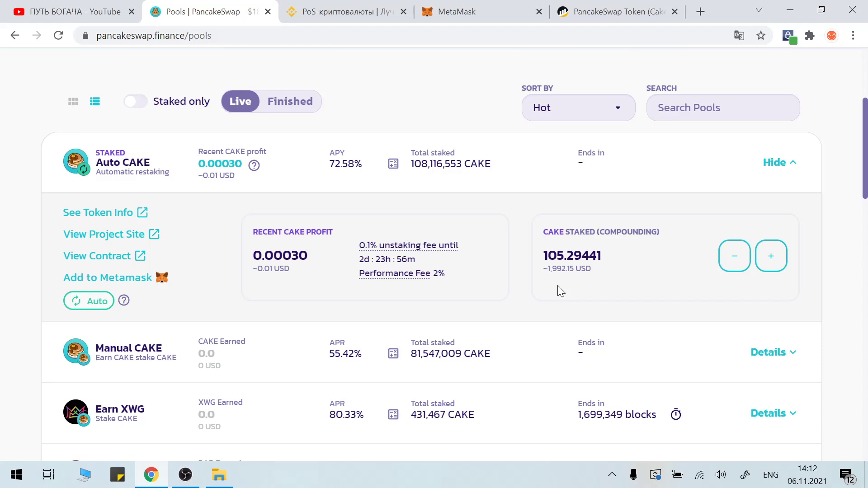
pyautogui.moveTo(543, 256); pyautogui.dragTo(564, 255)
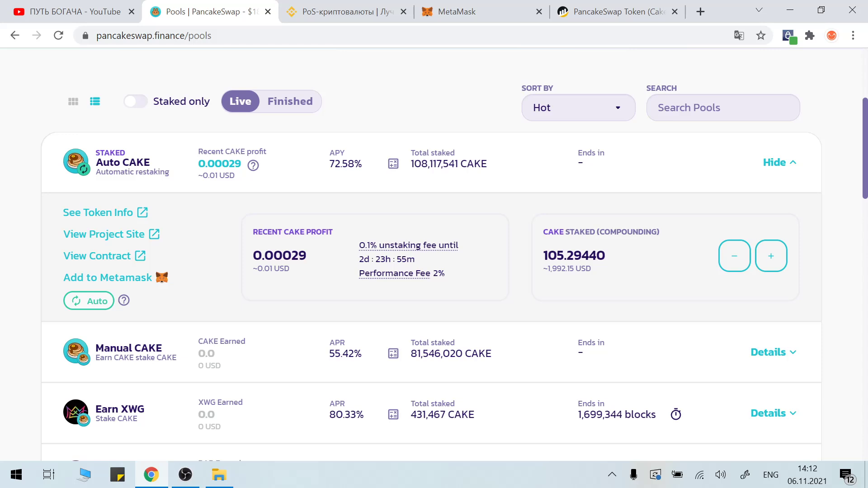
pyautogui.moveTo(543, 256); pyautogui.dragTo(617, 270)
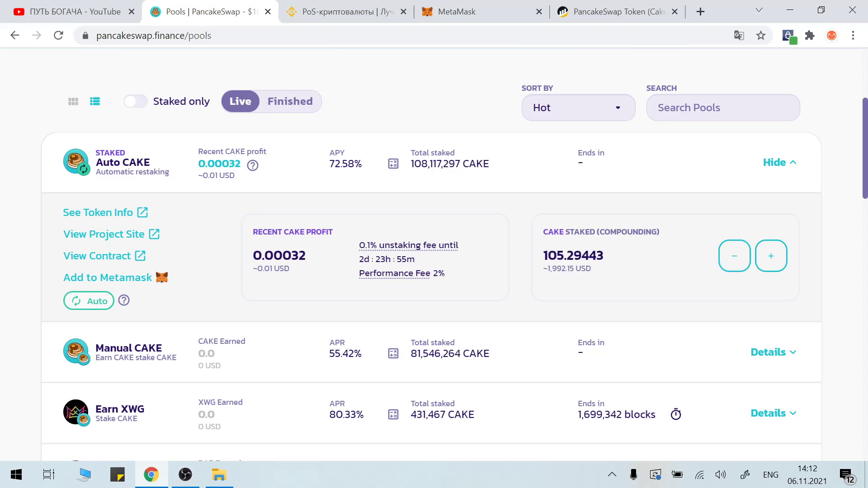
pyautogui.moveTo(543, 255); pyautogui.dragTo(564, 255)
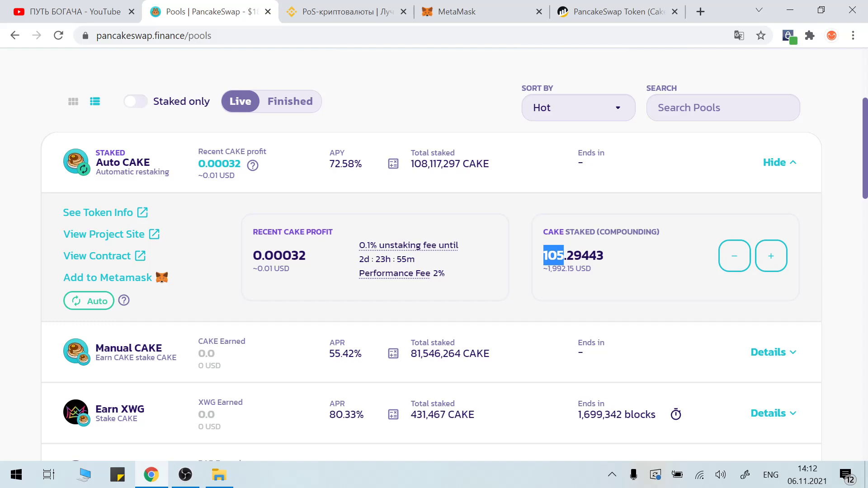
pyautogui.click(569, 206)
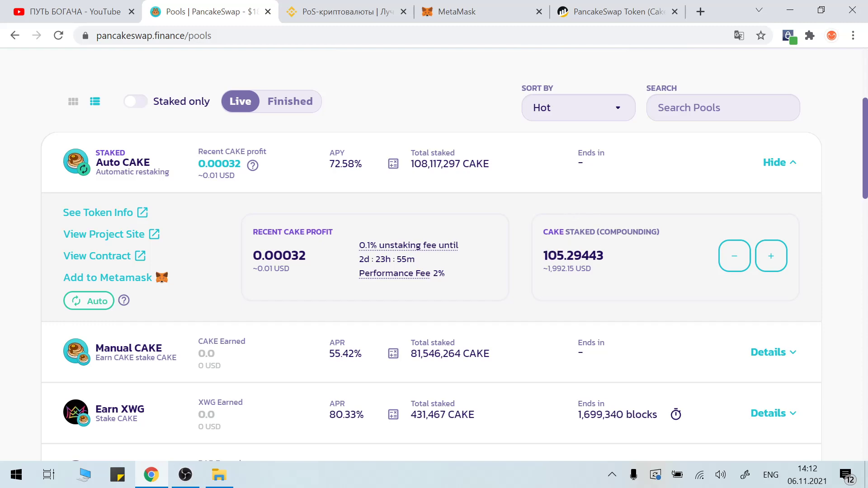
# Compare the dollar value of the Auto CAKE stake with its compounding CAKE amount
pyautogui.scroll(3, 566, 208)
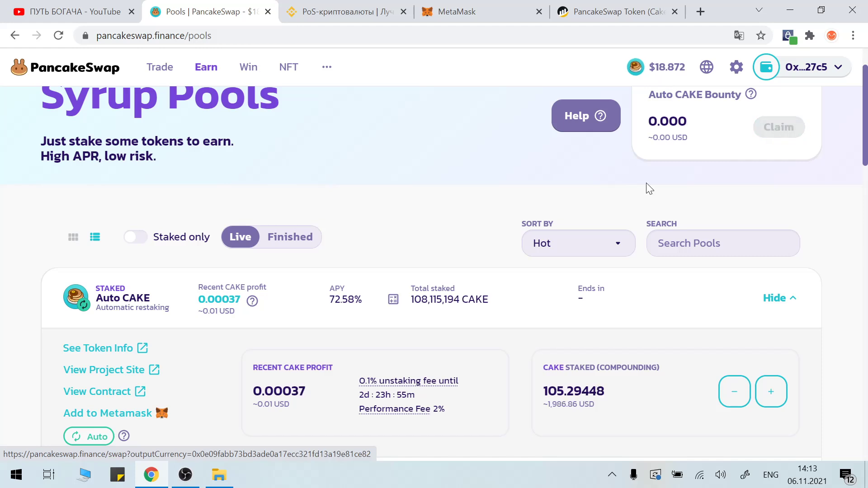
pyautogui.moveTo(543, 404); pyautogui.dragTo(595, 404)
pyautogui.click(615, 409)
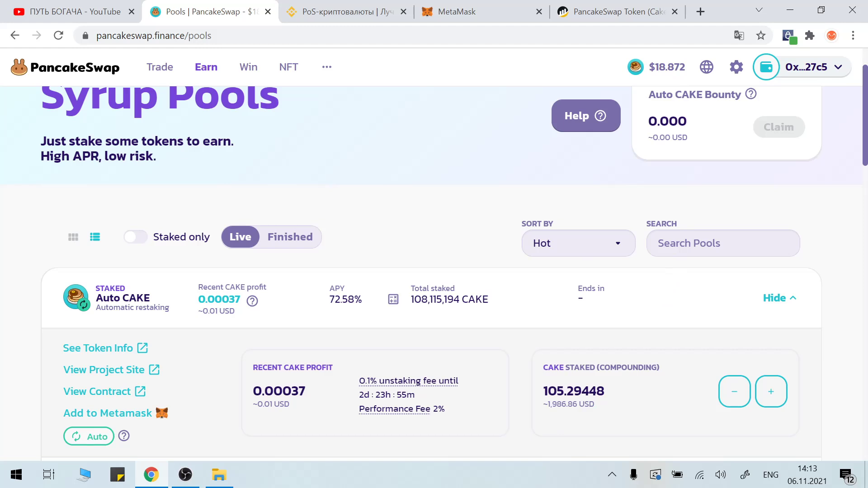
pyautogui.moveTo(544, 405); pyautogui.dragTo(593, 405)
pyautogui.click(615, 409)
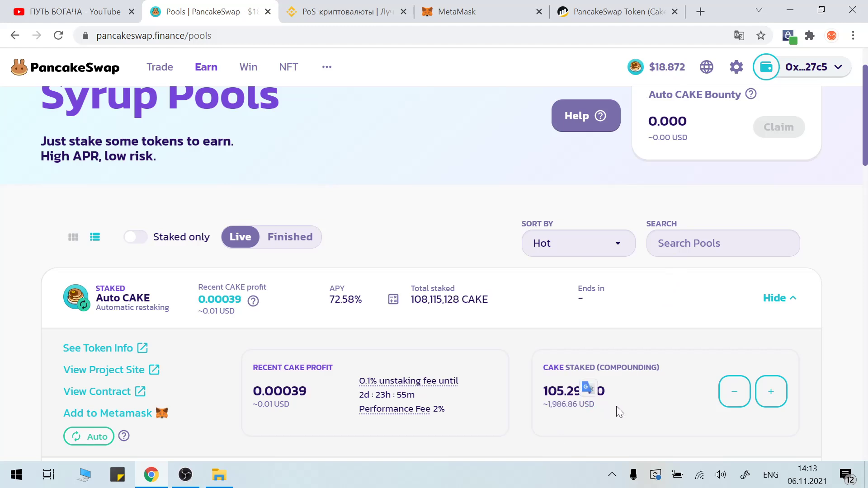
pyautogui.moveTo(557, 391); pyautogui.dragTo(574, 391)
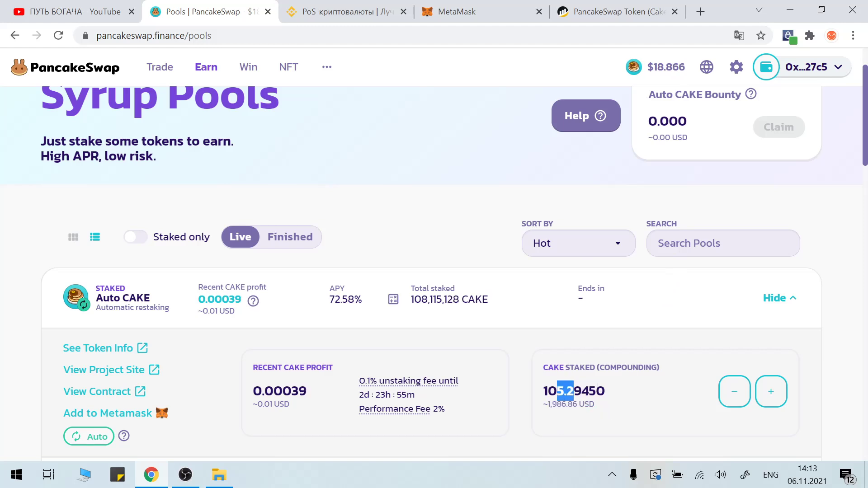
pyautogui.click(676, 371)
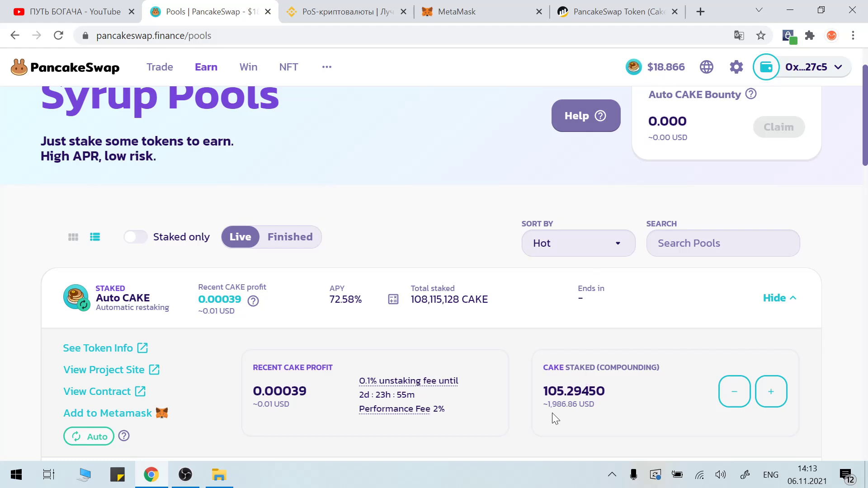
pyautogui.moveTo(544, 404); pyautogui.dragTo(572, 404)
pyautogui.click(613, 403)
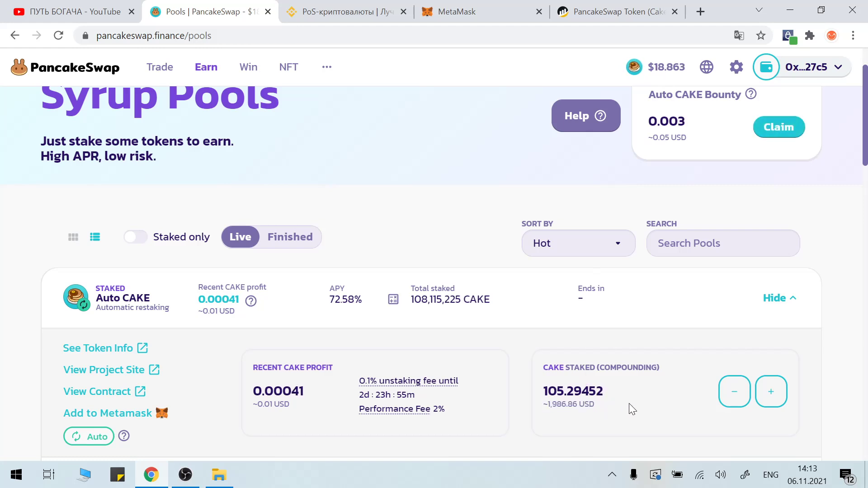